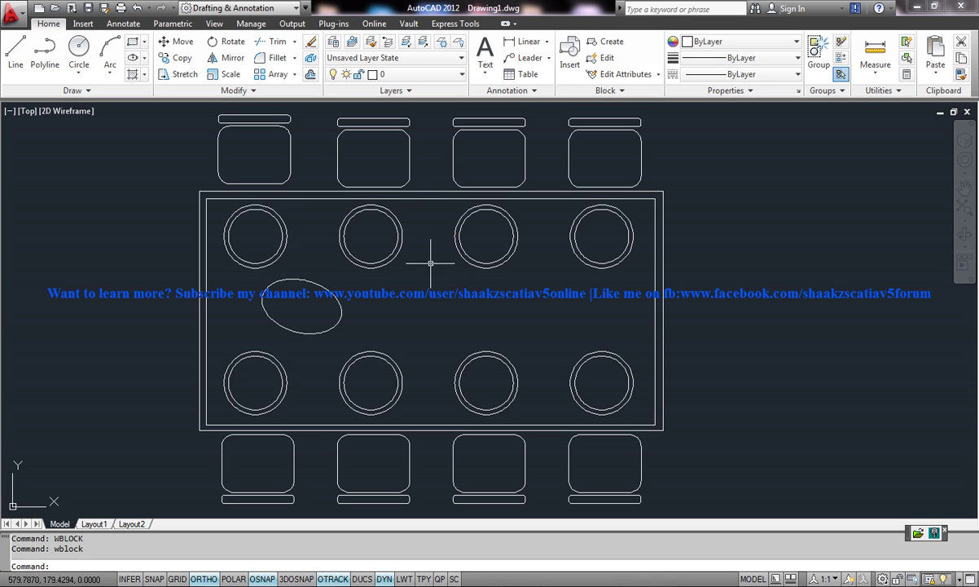
- Examine the eight-seat dining table layout and select the upper chairs to check them as blocks
{"action": "mouse_move", "coordinate": [408, 316]}
{"action": "middle_mouse_down"}
{"action": "mouse_move", "coordinate": [424, 299]}
{"action": "mouse_move", "coordinate": [457, 319]}
{"action": "mouse_move", "coordinate": [475, 308]}
{"action": "middle_mouse_up"}
{"action": "scroll", "coordinate": [424, 308], "scroll_direction": "down", "scroll_amount": 3}
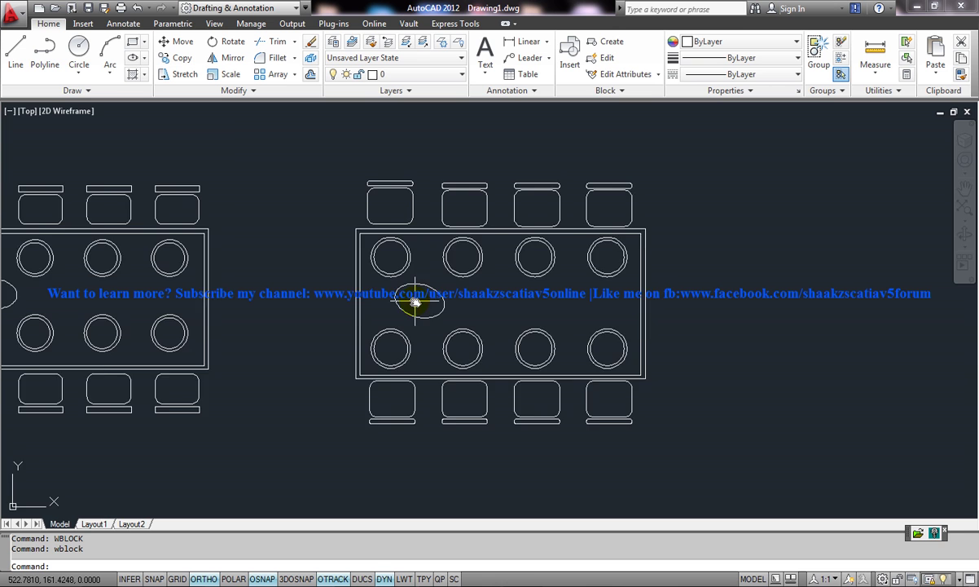
{"action": "scroll", "coordinate": [412, 304], "scroll_direction": "up", "scroll_amount": 2}
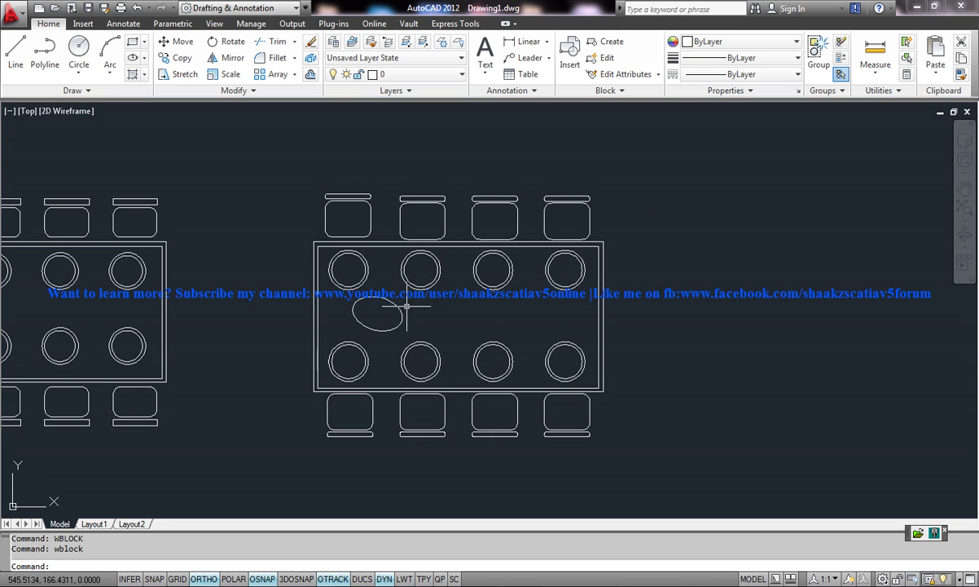
{"action": "middle_click_drag", "start_coordinate": [412, 305], "coordinate": [408, 297]}
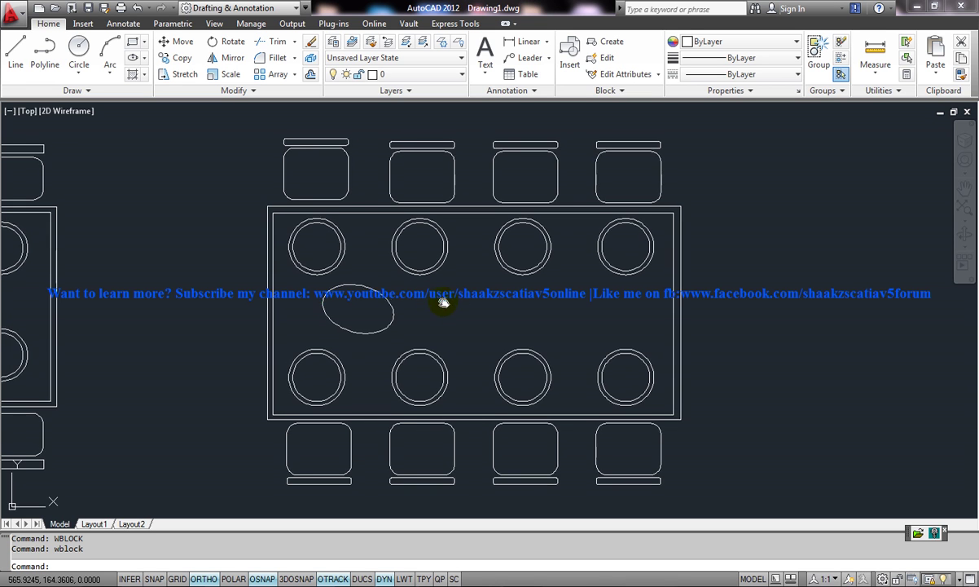
{"action": "middle_click_drag", "start_coordinate": [444, 301], "coordinate": [443, 295]}
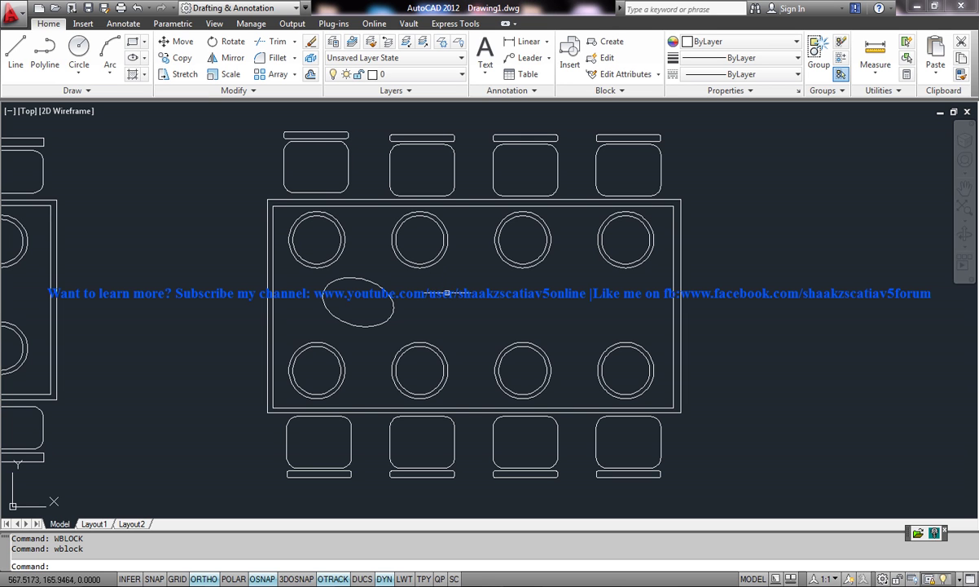
{"action": "mouse_move", "coordinate": [446, 292]}
{"action": "middle_mouse_down"}
{"action": "mouse_move", "coordinate": [430, 292]}
{"action": "mouse_move", "coordinate": [439, 293]}
{"action": "middle_mouse_up"}
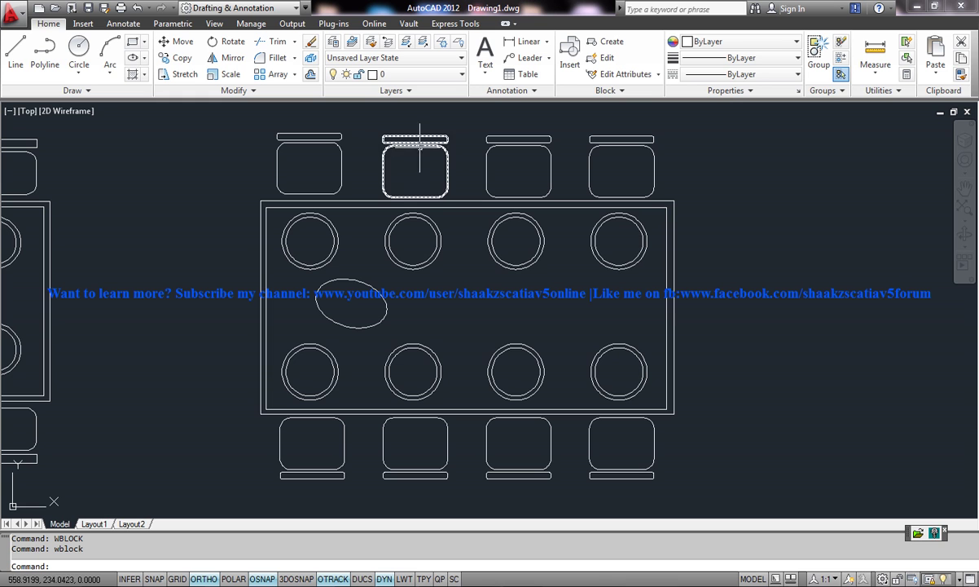
{"action": "left_click", "coordinate": [340, 154]}
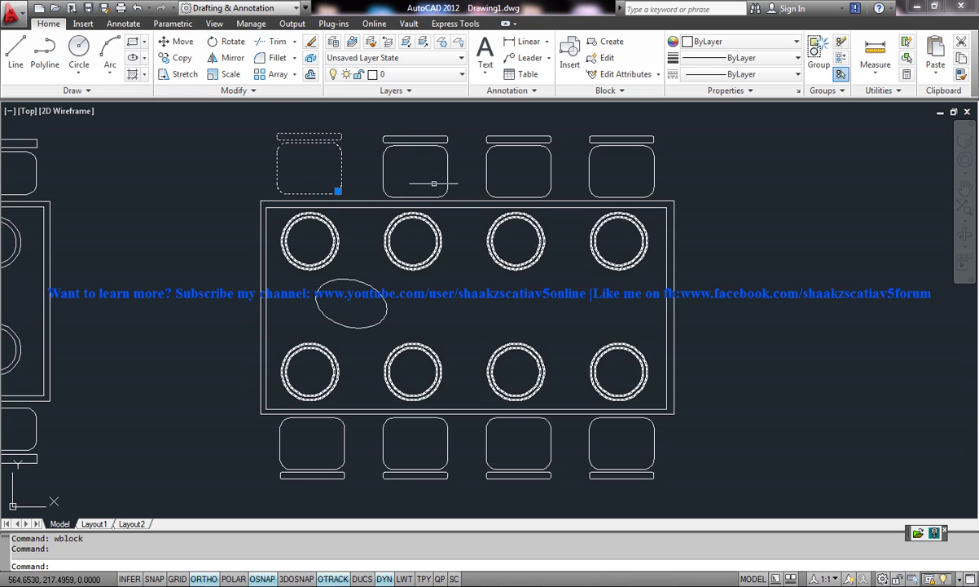
{"action": "left_click", "coordinate": [446, 163]}
{"action": "key", "text": "Escape"}
{"action": "key", "text": "Escape"}
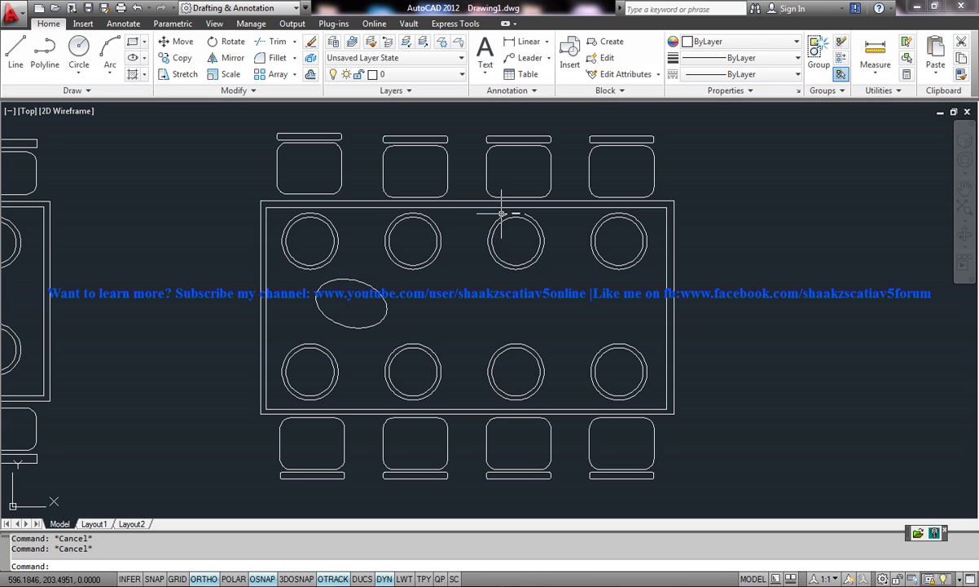
{"action": "type", "text": "WBLo"}
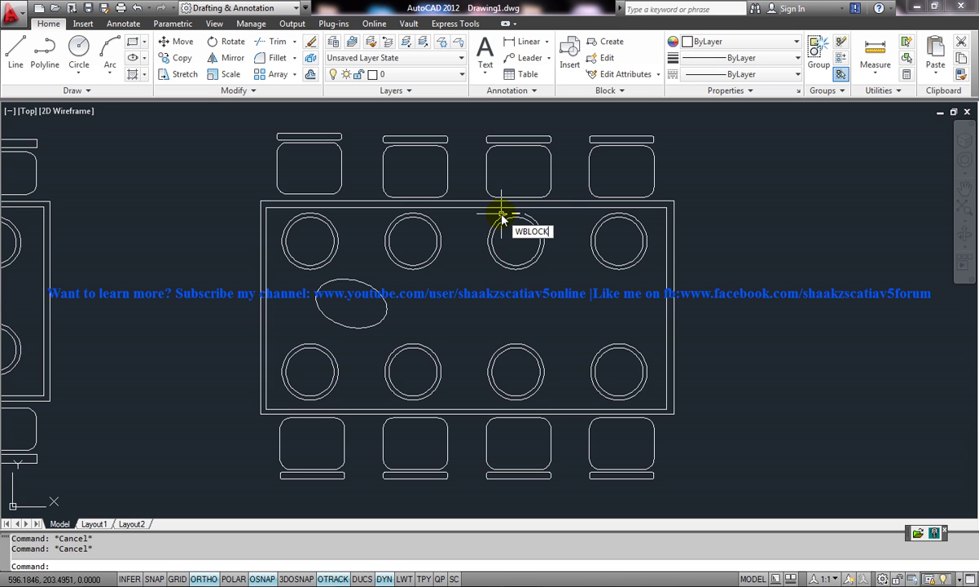
{"action": "key", "text": "Return"}
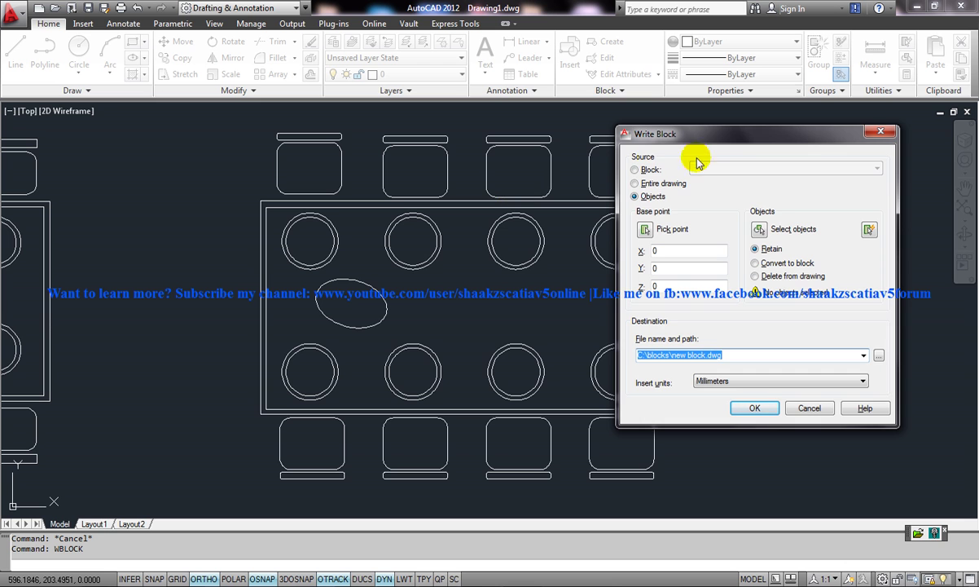
{"action": "mouse_move", "coordinate": [708, 142]}
{"action": "left_mouse_down"}
{"action": "mouse_move", "coordinate": [390, 257]}
{"action": "mouse_move", "coordinate": [277, 184]}
{"action": "left_mouse_up"}
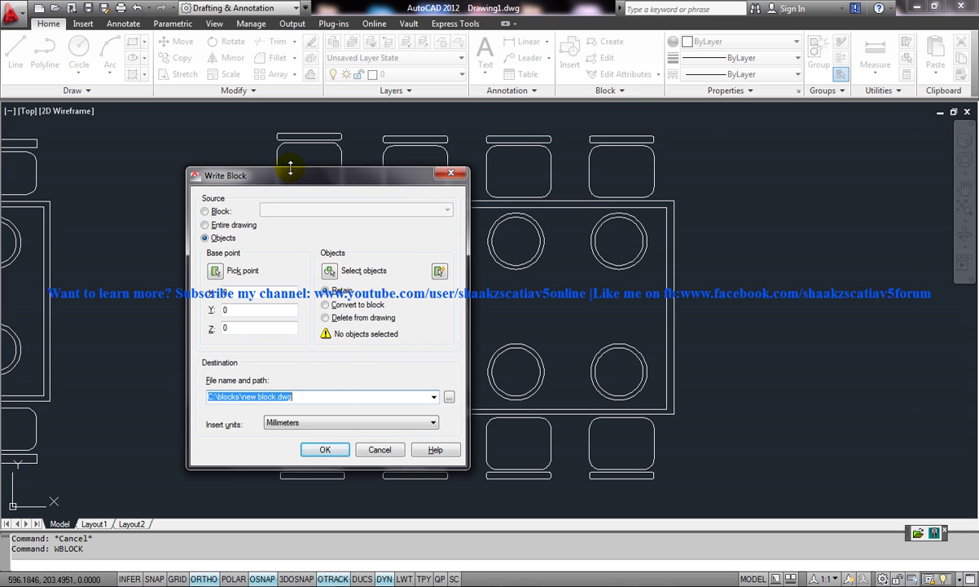
{"action": "left_click", "coordinate": [451, 172]}
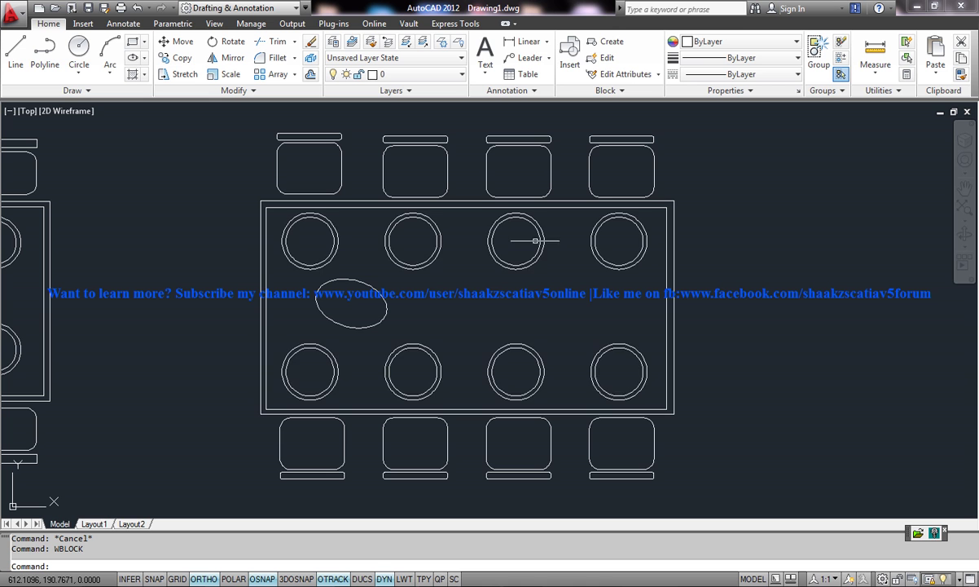
- Inspect the third chair above the table as a single block
{"action": "left_click", "coordinate": [444, 232]}
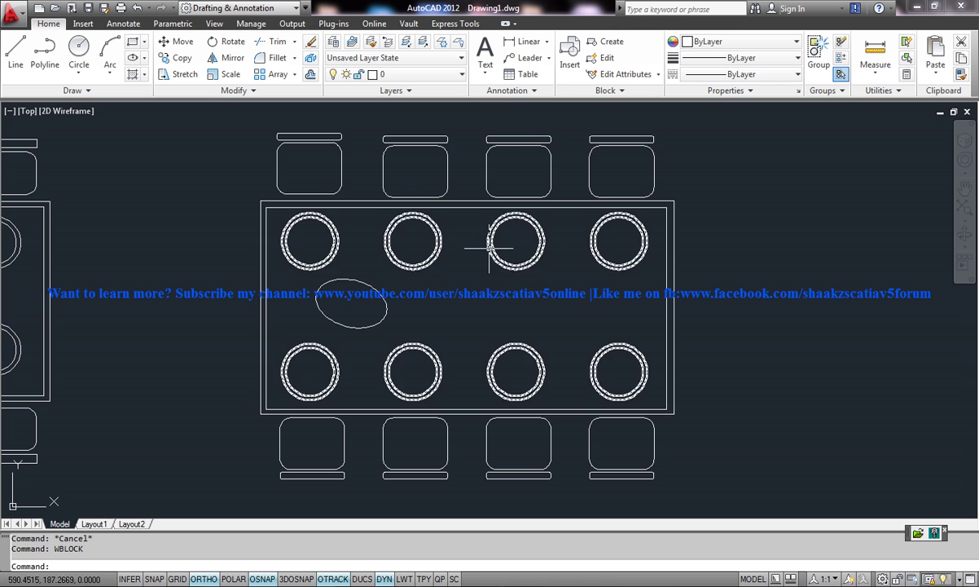
{"action": "left_click", "coordinate": [485, 160]}
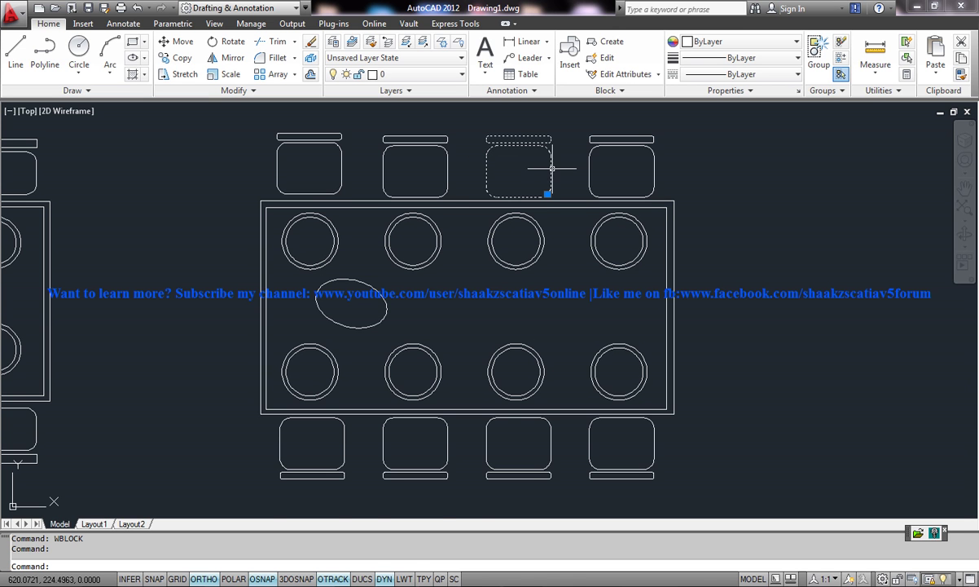
{"action": "middle_click_drag", "start_coordinate": [555, 166], "coordinate": [540, 251]}
{"action": "scroll", "coordinate": [538, 254], "scroll_direction": "up", "scroll_amount": 3}
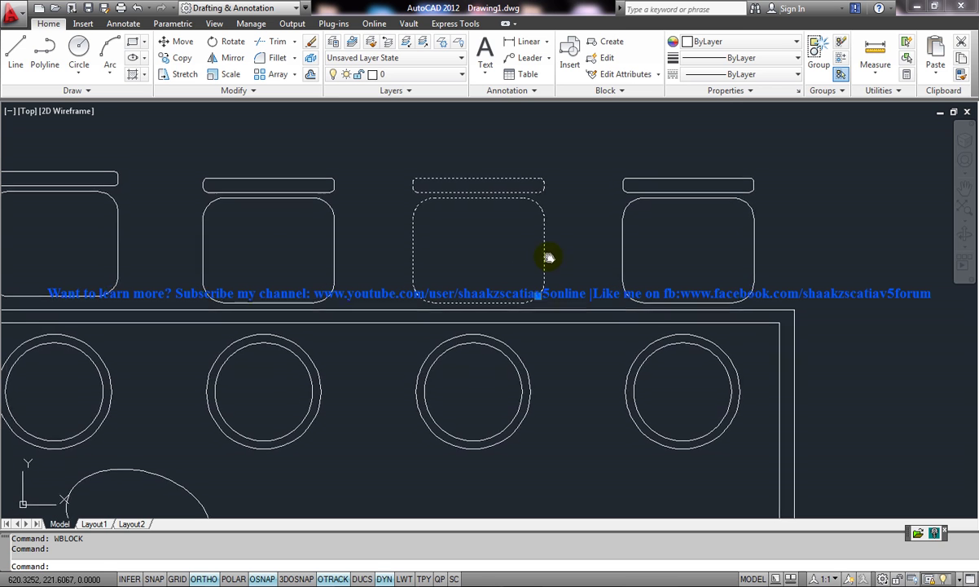
{"action": "key", "text": "Escape"}
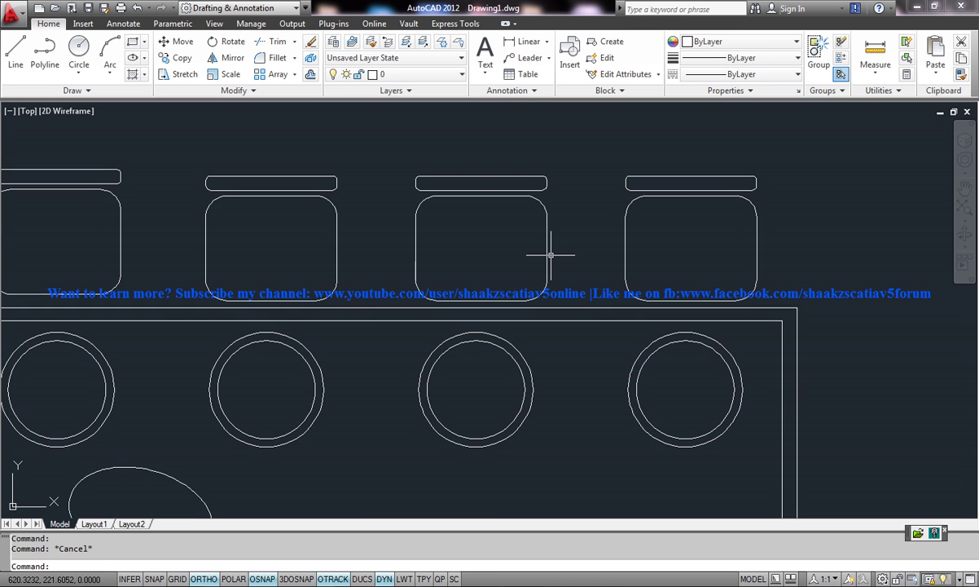
- Start the Write Block command with the existing block "new chair" as its source
{"action": "type", "text": "wblock"}
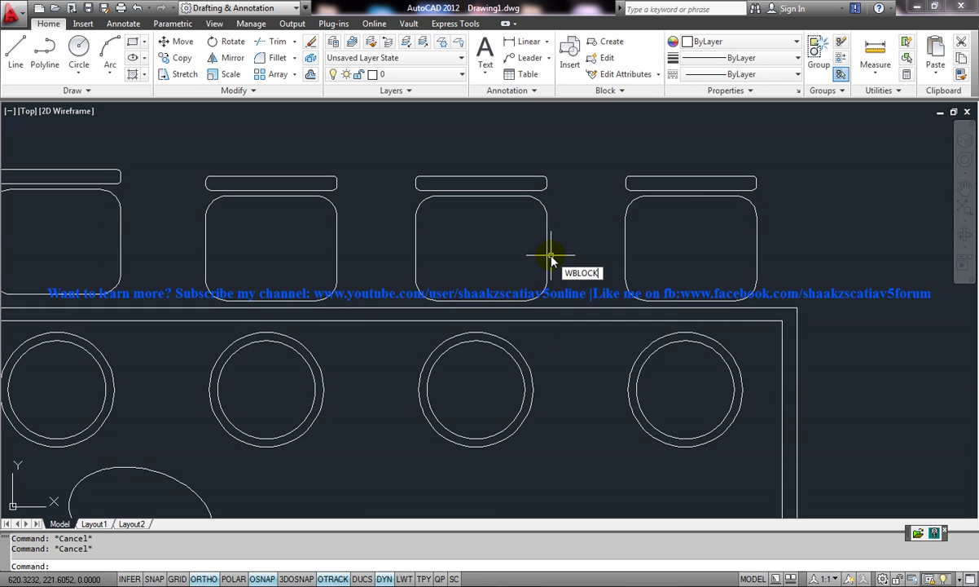
{"action": "key", "text": "Return"}
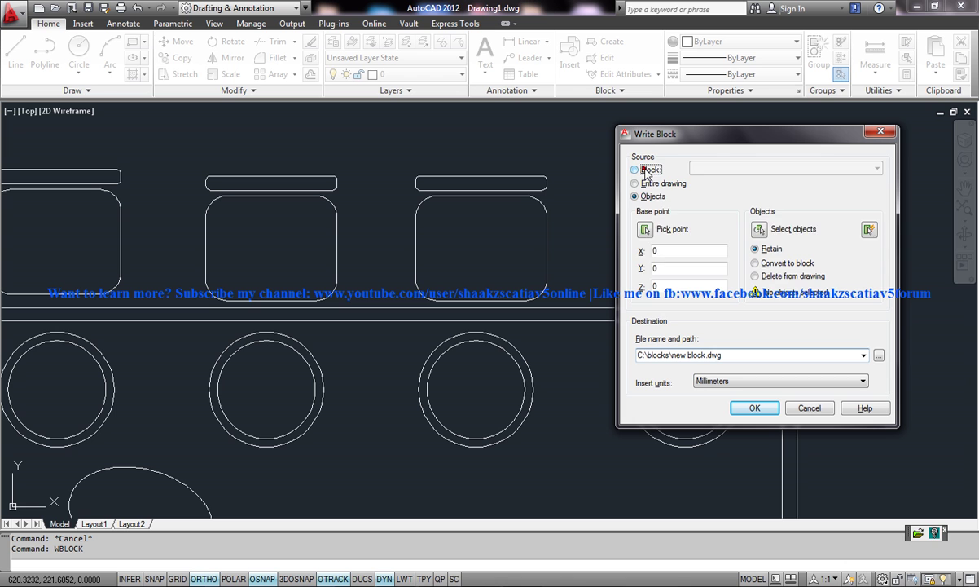
{"action": "left_click", "coordinate": [645, 172]}
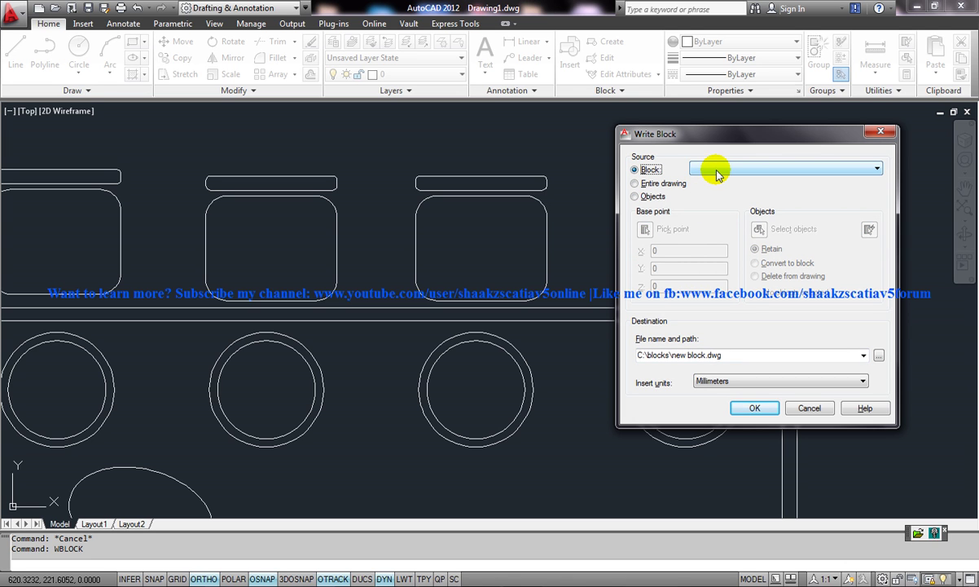
{"action": "left_click", "coordinate": [716, 172]}
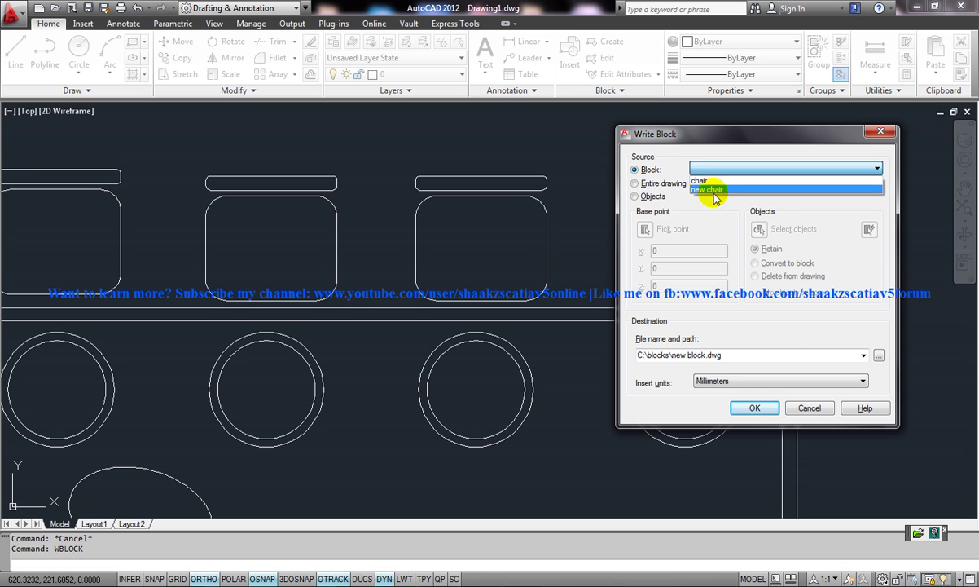
{"action": "left_click", "coordinate": [717, 191]}
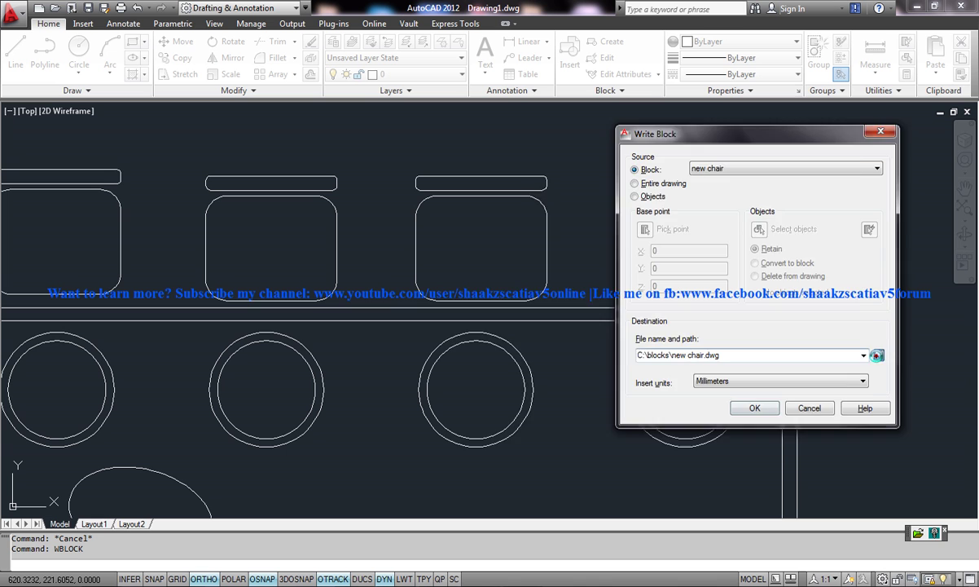
- Write the block to the C:\blocks folder as "new chair.dwg"
{"action": "left_click", "coordinate": [880, 355]}
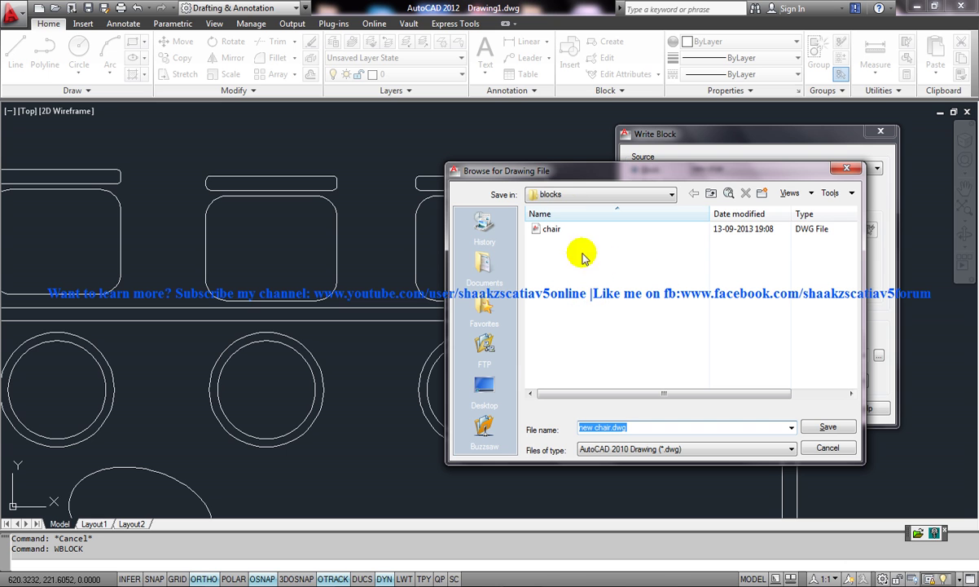
{"action": "left_click", "coordinate": [620, 196]}
{"action": "scroll", "coordinate": [652, 260], "scroll_direction": "up", "scroll_amount": 3}
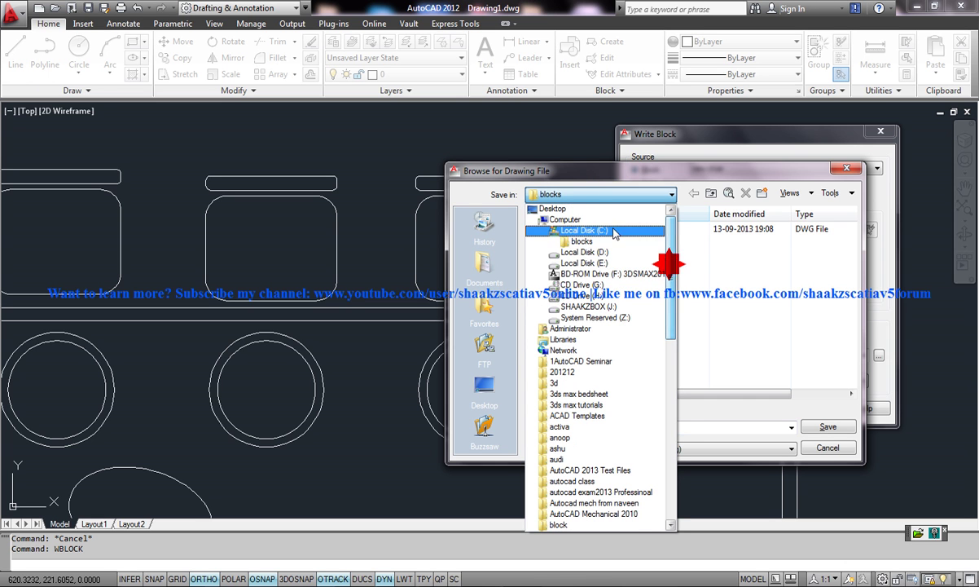
{"action": "left_click", "coordinate": [709, 301]}
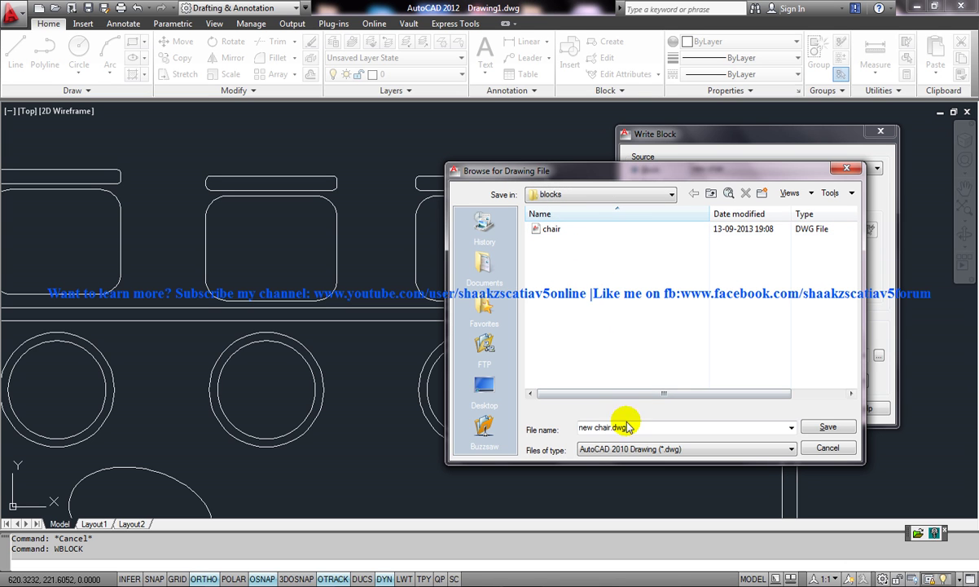
{"action": "left_click_drag", "start_coordinate": [577, 427], "coordinate": [659, 424]}
{"action": "left_click", "coordinate": [659, 424]}
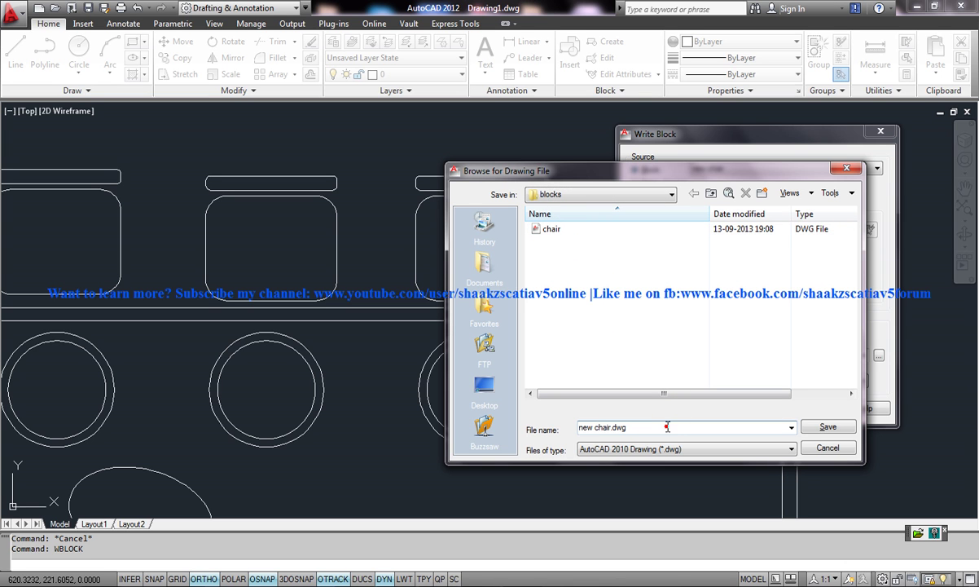
{"action": "left_click", "coordinate": [825, 429]}
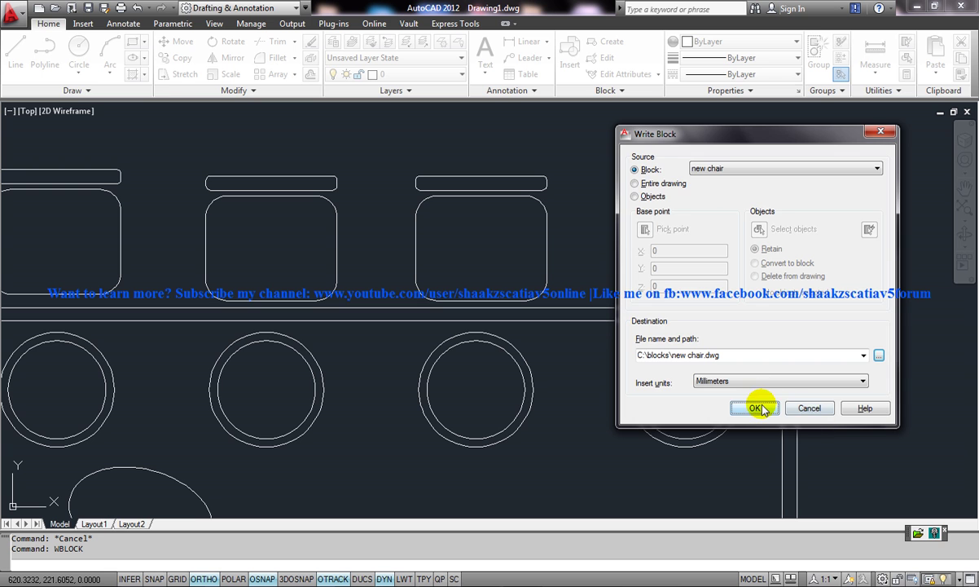
{"action": "left_click", "coordinate": [758, 406]}
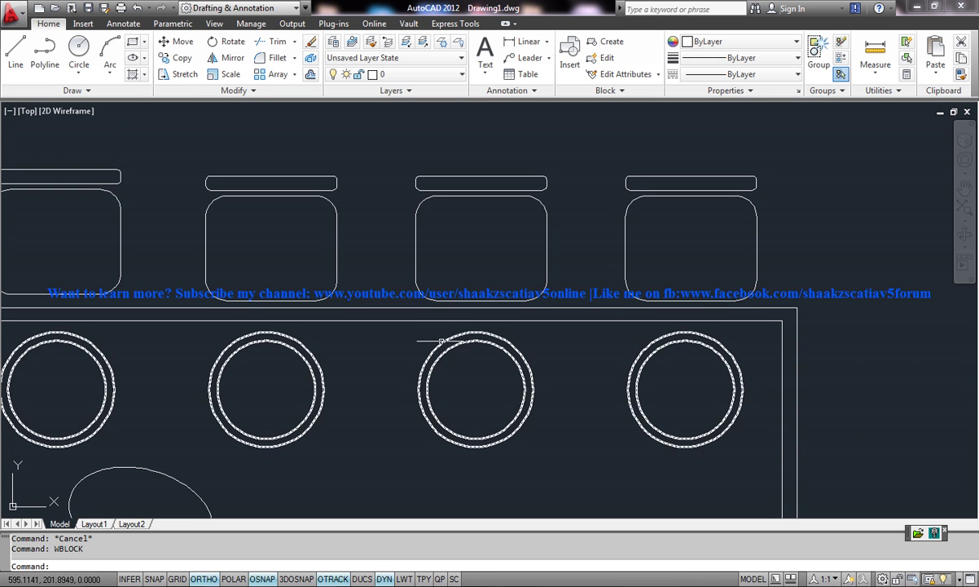
- Switch to Windows Explorer and open the "blocks" folder on Local Disk (C:)
{"action": "key", "text": "super+e"}
{"action": "double_click", "coordinate": [515, 145]}
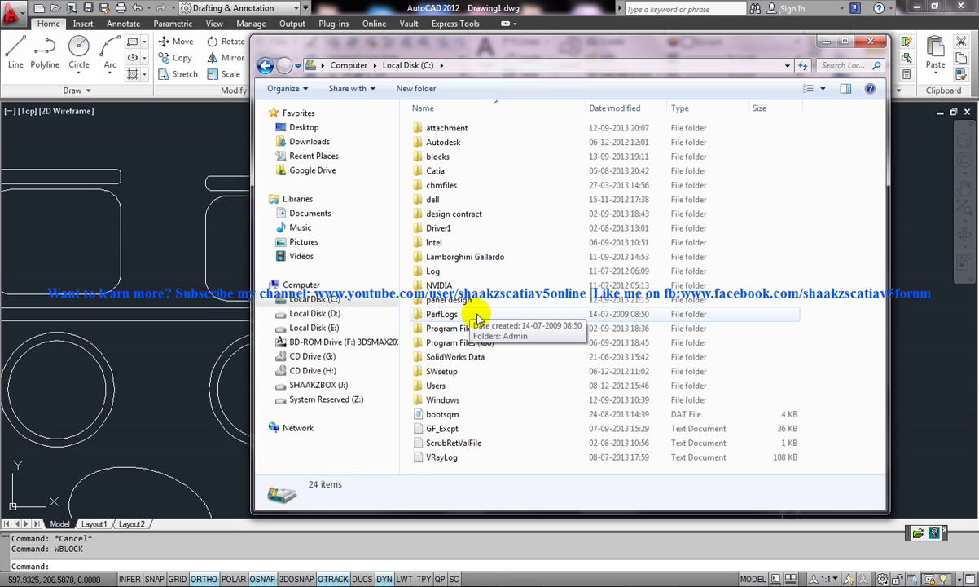
{"action": "left_click", "coordinate": [455, 386]}
{"action": "key", "text": "b"}
{"action": "key", "text": "b"}
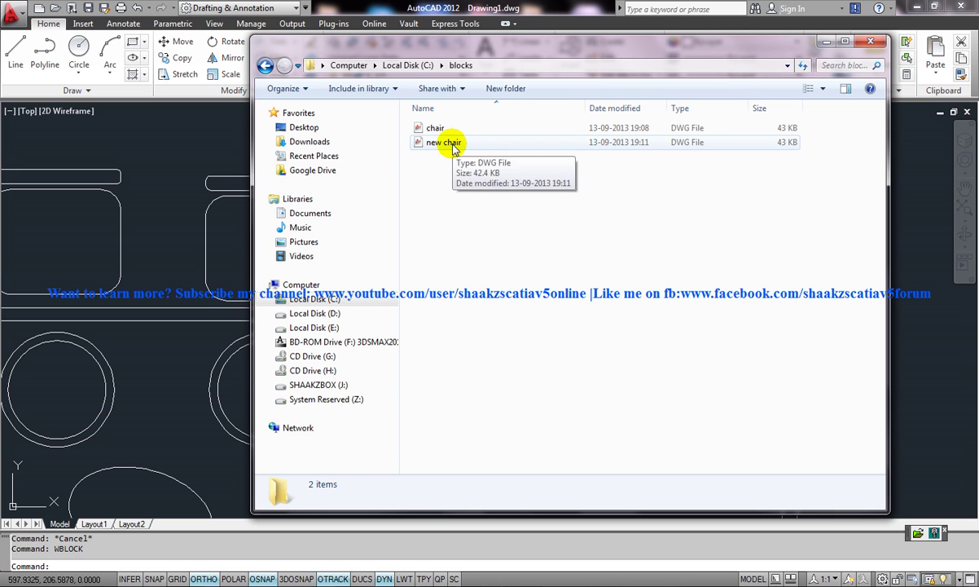
- Open the "new chair" drawing file from the blocks folder in AutoCAD
{"action": "double_click", "coordinate": [448, 144]}
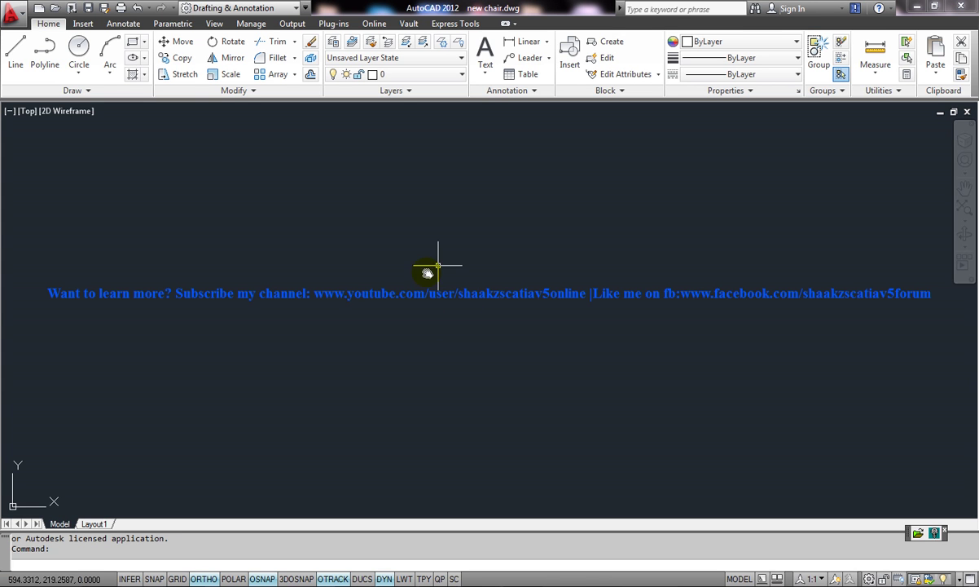
{"action": "middle_click", "coordinate": [486, 267]}
{"action": "middle_click", "coordinate": [485, 267]}
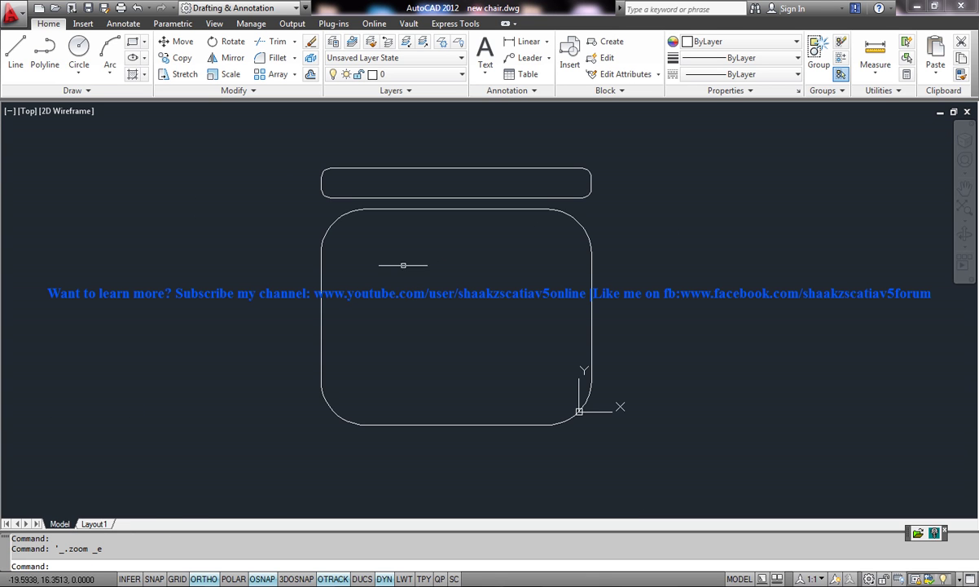
- Examine the exported chair's geometry by selecting its rounded seat outline
{"action": "middle_click_drag", "start_coordinate": [510, 254], "coordinate": [415, 279]}
{"action": "left_click", "coordinate": [407, 226]}
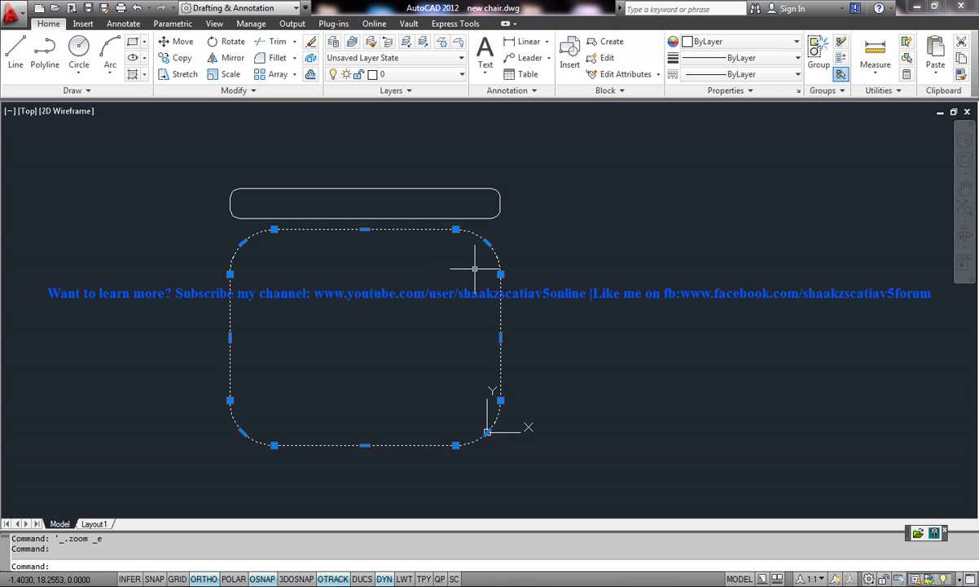
{"action": "key", "text": "Escape"}
{"action": "key", "text": "Escape"}
{"action": "middle_click_drag", "start_coordinate": [343, 228], "coordinate": [367, 236]}
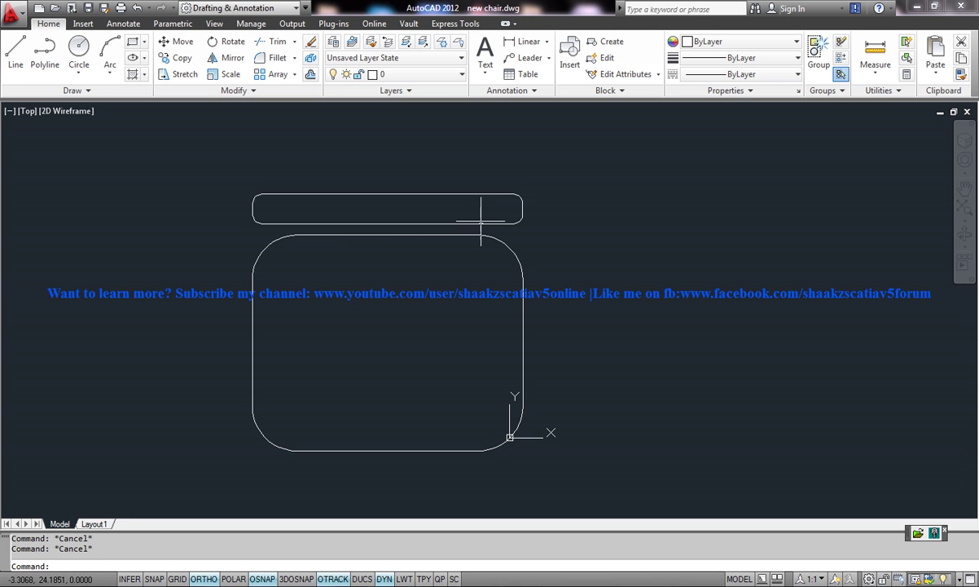
{"action": "mouse_move", "coordinate": [449, 254]}
{"action": "middle_mouse_down"}
{"action": "mouse_move", "coordinate": [400, 244]}
{"action": "mouse_move", "coordinate": [400, 265]}
{"action": "middle_mouse_up"}
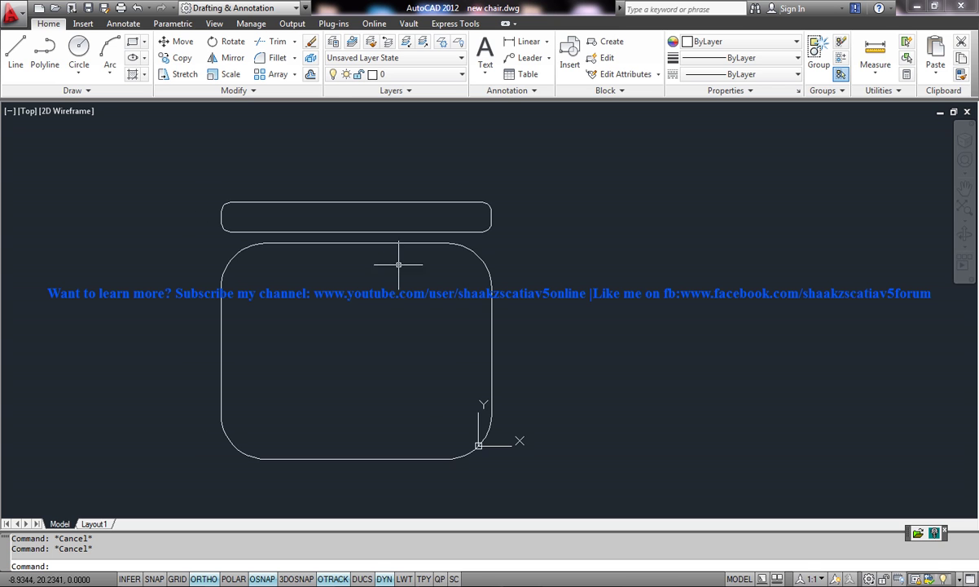
{"action": "left_click", "coordinate": [384, 243]}
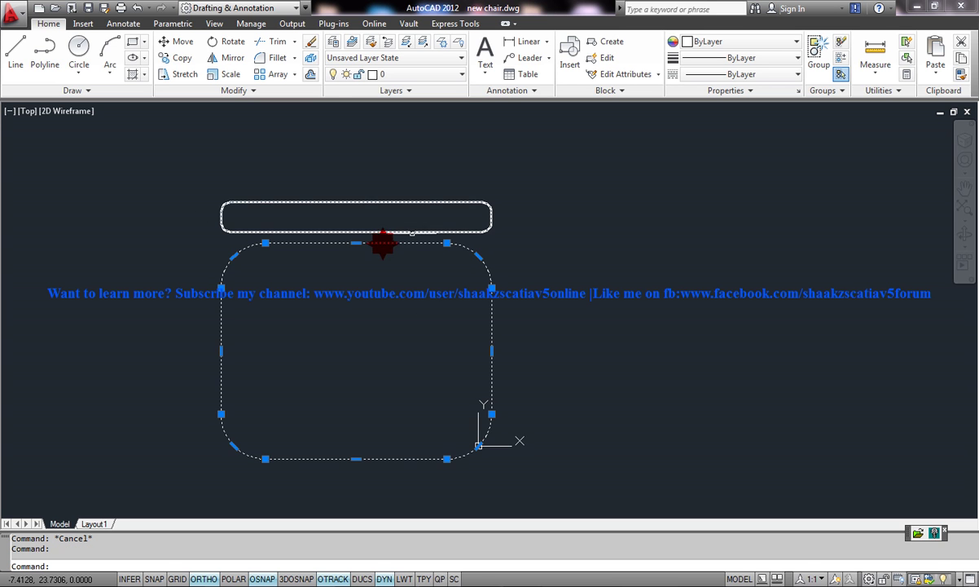
{"action": "scroll", "coordinate": [477, 218], "scroll_direction": "up", "scroll_amount": 3}
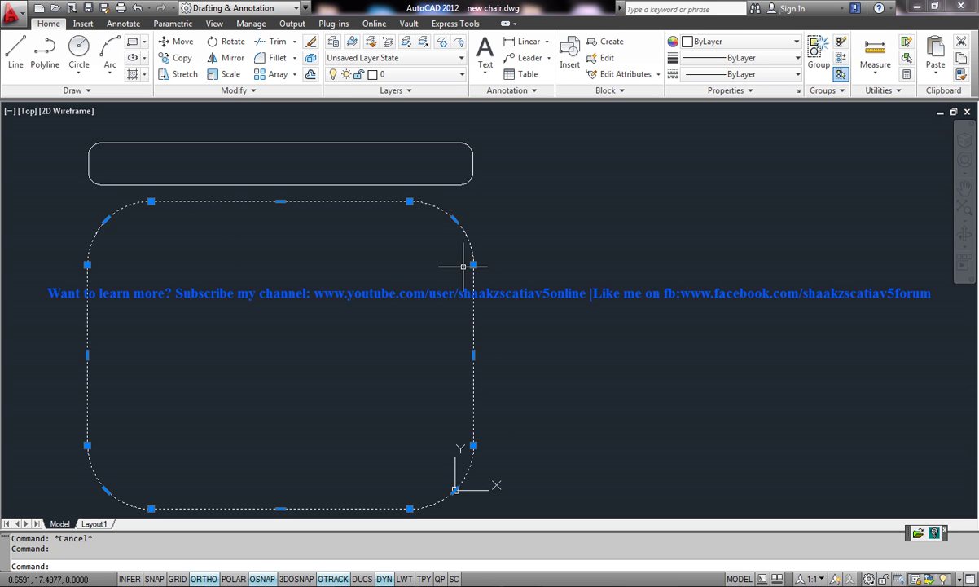
- Switch back to the Drawing1.dwg drawing
{"action": "middle_click_drag", "start_coordinate": [436, 275], "coordinate": [417, 247]}
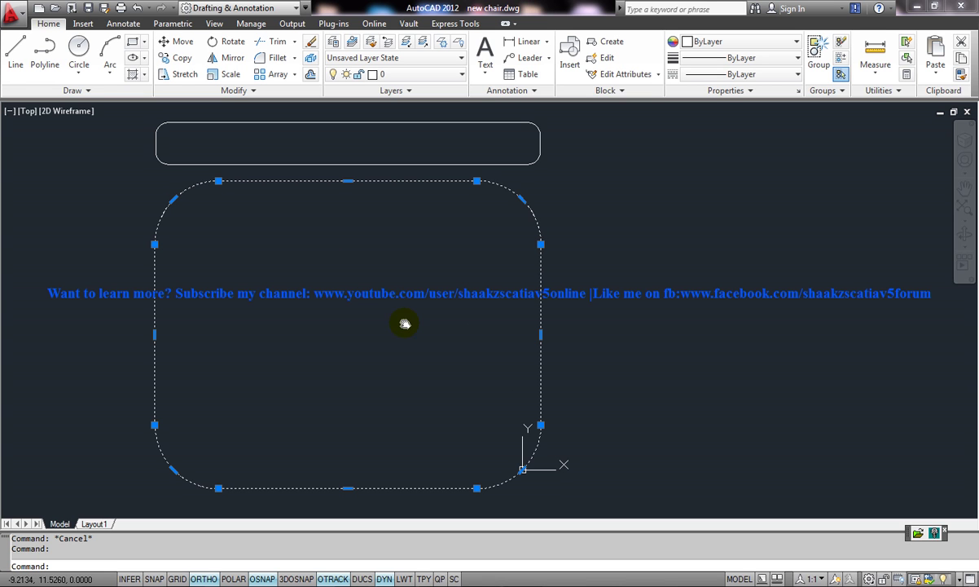
{"action": "mouse_move", "coordinate": [405, 321]}
{"action": "middle_mouse_down"}
{"action": "mouse_move", "coordinate": [398, 308]}
{"action": "mouse_move", "coordinate": [383, 321]}
{"action": "mouse_move", "coordinate": [410, 309]}
{"action": "middle_mouse_up"}
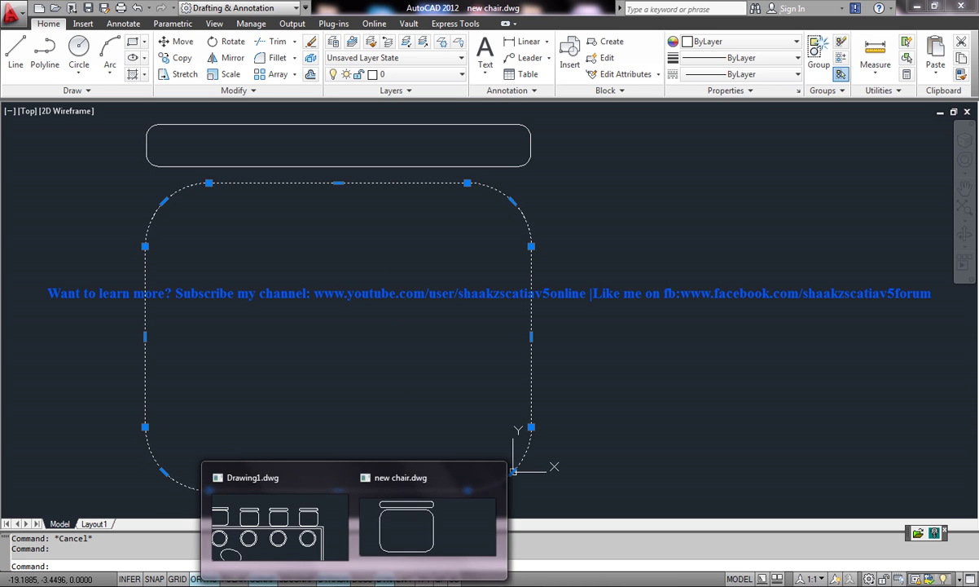
{"action": "left_click", "coordinate": [313, 525]}
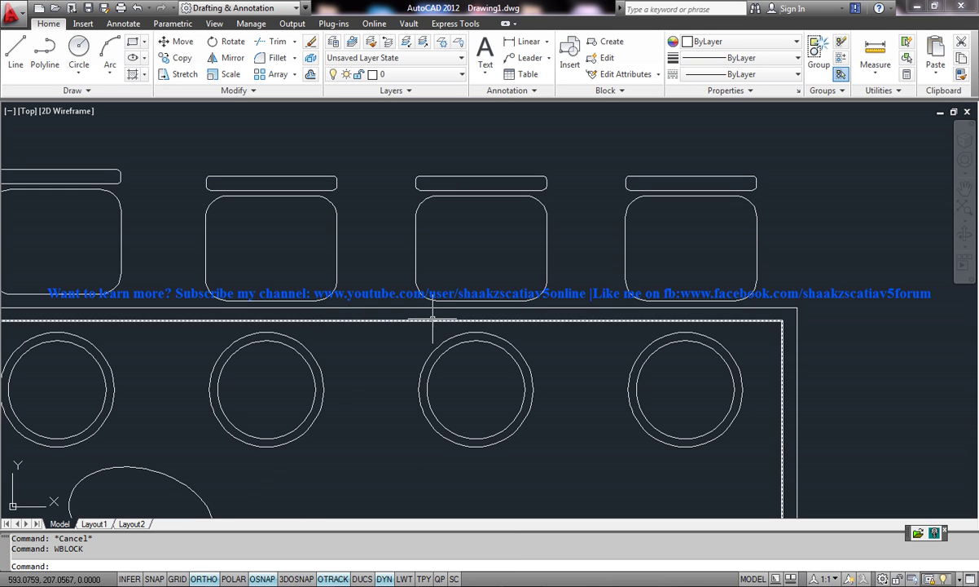
- Draw two narrow vertical rectangles side by side as chair legs in the empty space beside the dining table
{"action": "mouse_move", "coordinate": [433, 319]}
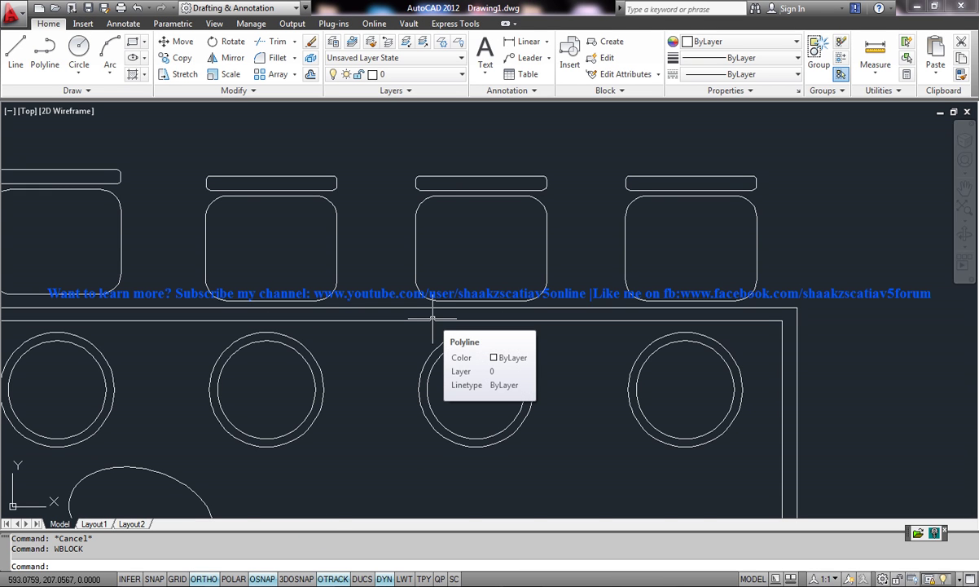
{"action": "scroll", "coordinate": [433, 319], "scroll_direction": "down", "scroll_amount": 5}
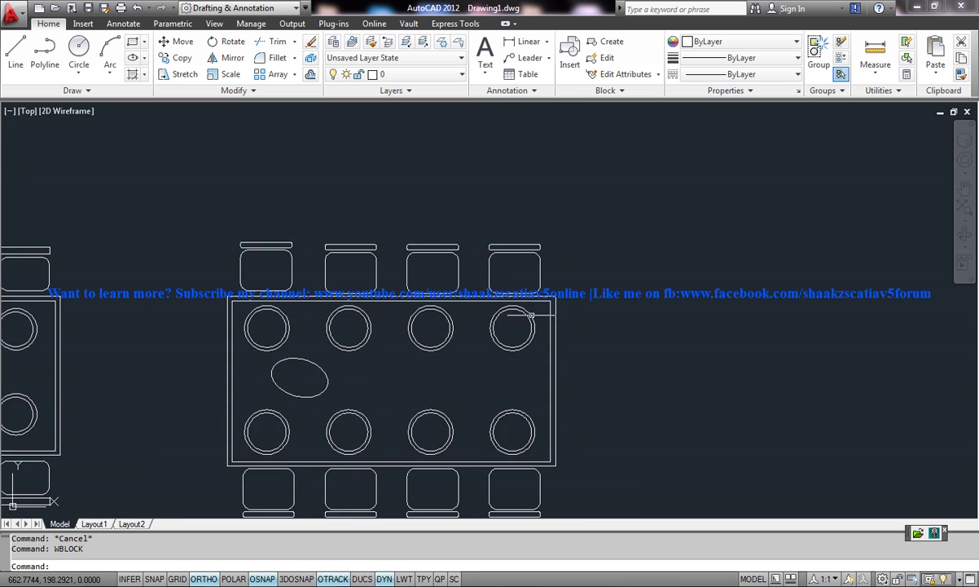
{"action": "middle_click_drag", "start_coordinate": [530, 314], "coordinate": [485, 335]}
{"action": "key", "text": "Escape"}
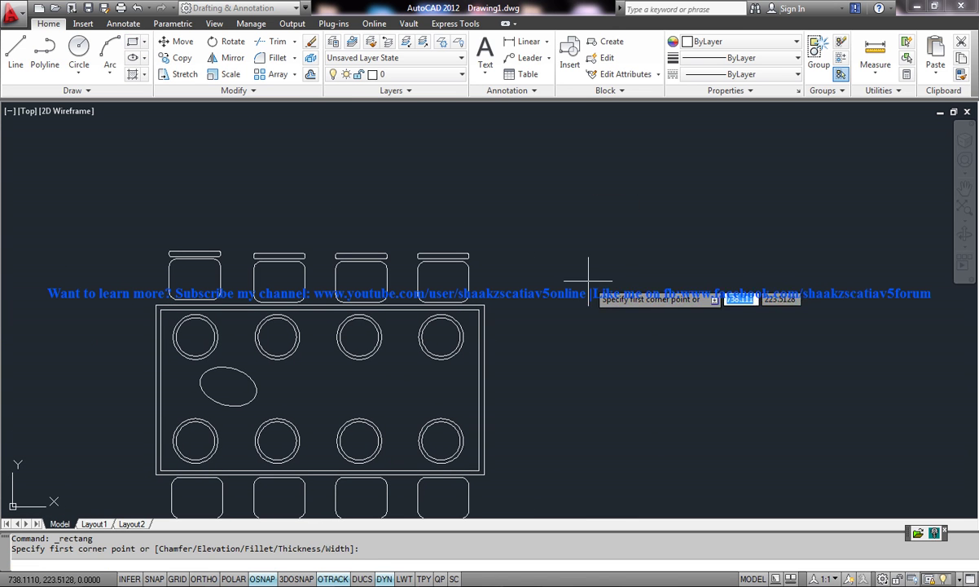
{"action": "key", "text": "F8"}
{"action": "left_click", "coordinate": [589, 281]}
{"action": "left_click", "coordinate": [600, 375]}
{"action": "key", "text": "F8"}
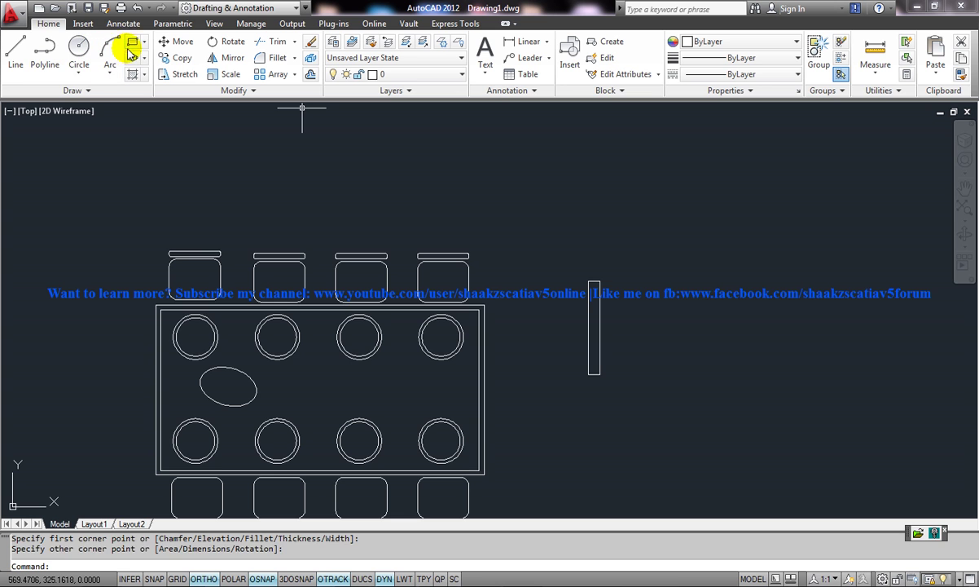
{"action": "left_click", "coordinate": [132, 41]}
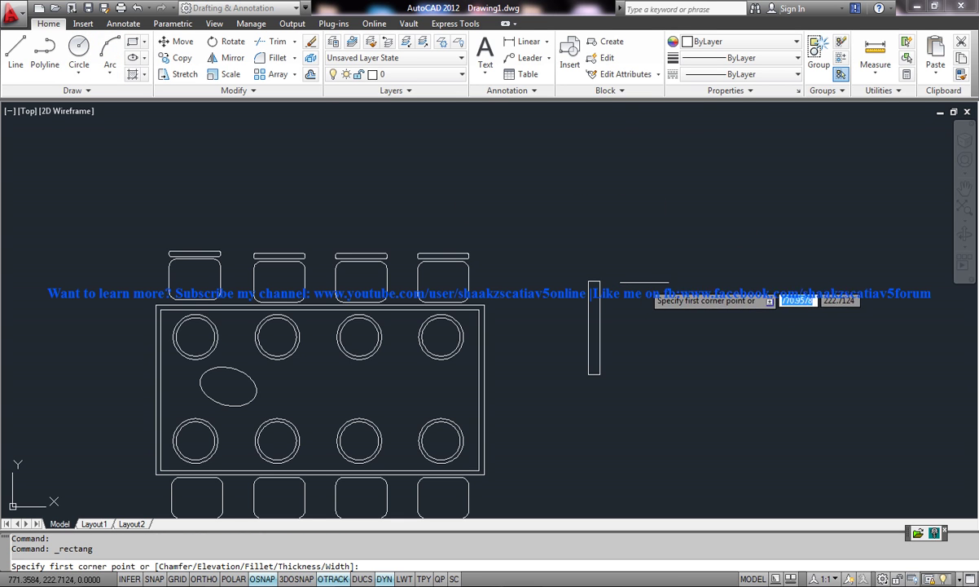
{"action": "left_click", "coordinate": [652, 281]}
{"action": "left_click", "coordinate": [663, 375]}
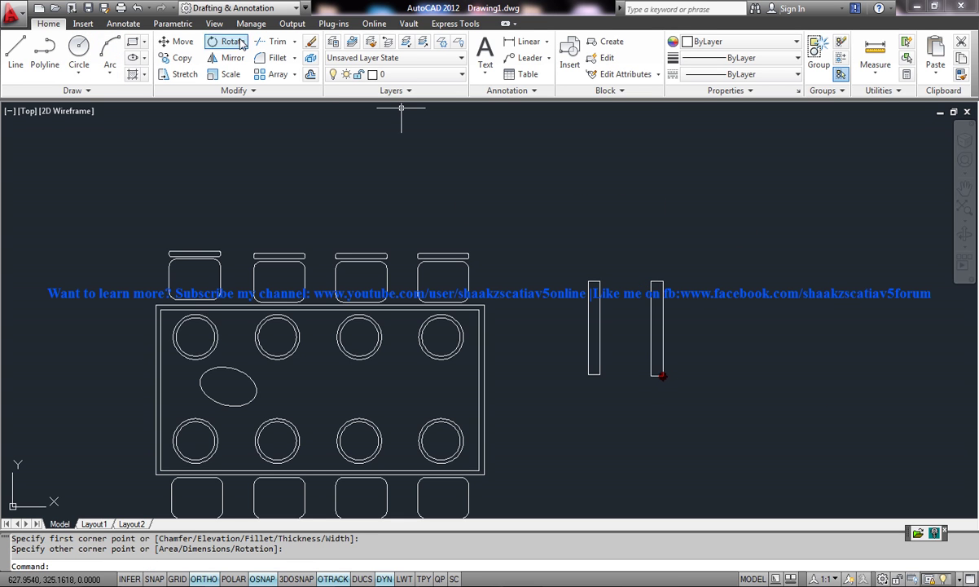
- Draw a horizontal rectangle about 45 by 5 units just above the two legs as the chair seat
{"action": "left_click", "coordinate": [132, 42]}
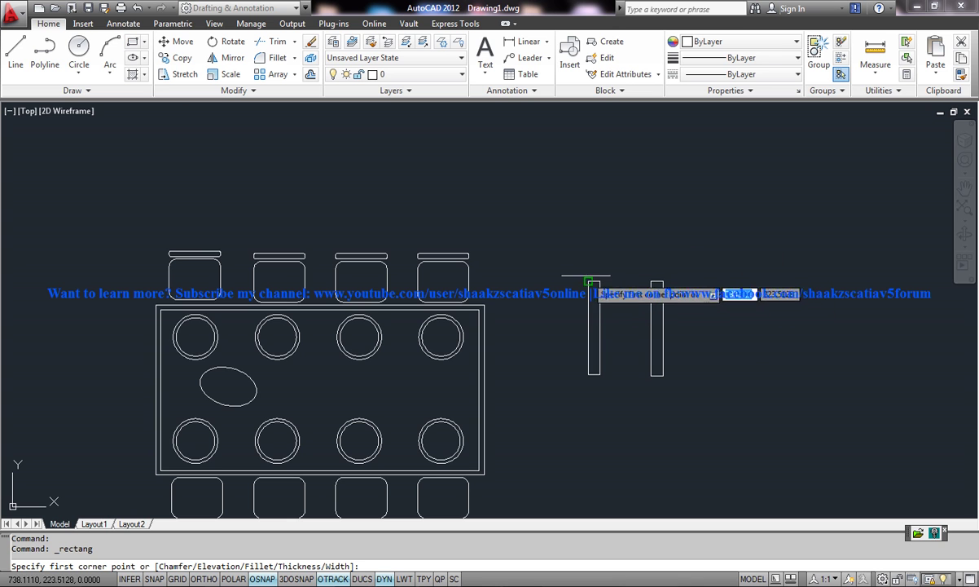
{"action": "left_click", "coordinate": [665, 273]}
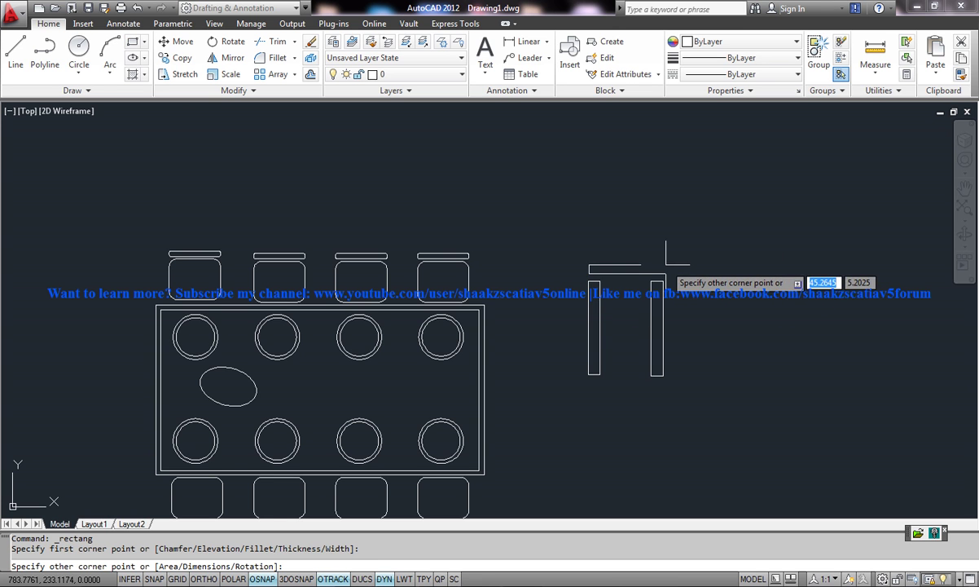
{"action": "left_click", "coordinate": [589, 264]}
- Draw a large, nearly square rectangle just above the seat as the chair's backrest
{"action": "middle_click_drag", "start_coordinate": [587, 269], "coordinate": [531, 312]}
{"action": "left_click", "coordinate": [132, 42]}
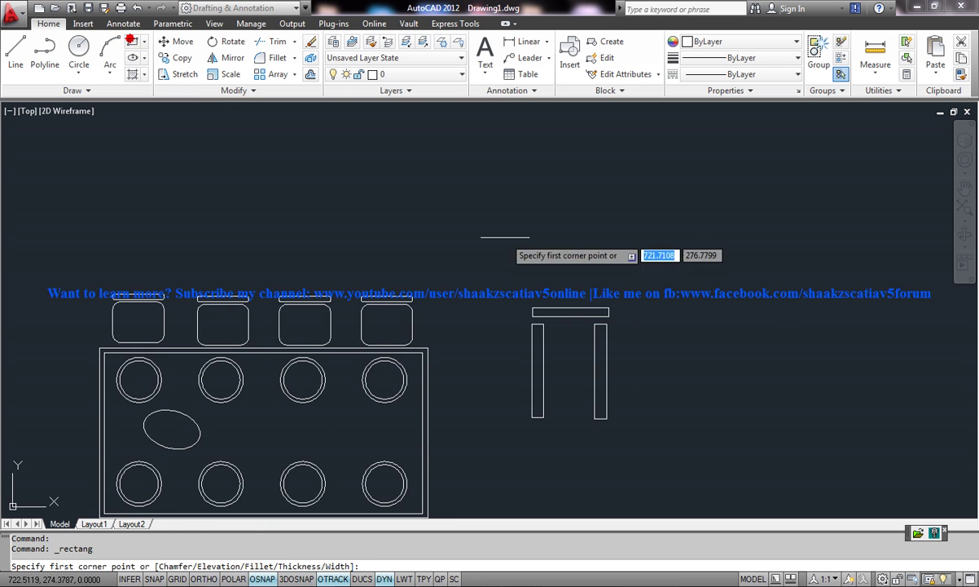
{"action": "left_click", "coordinate": [536, 300]}
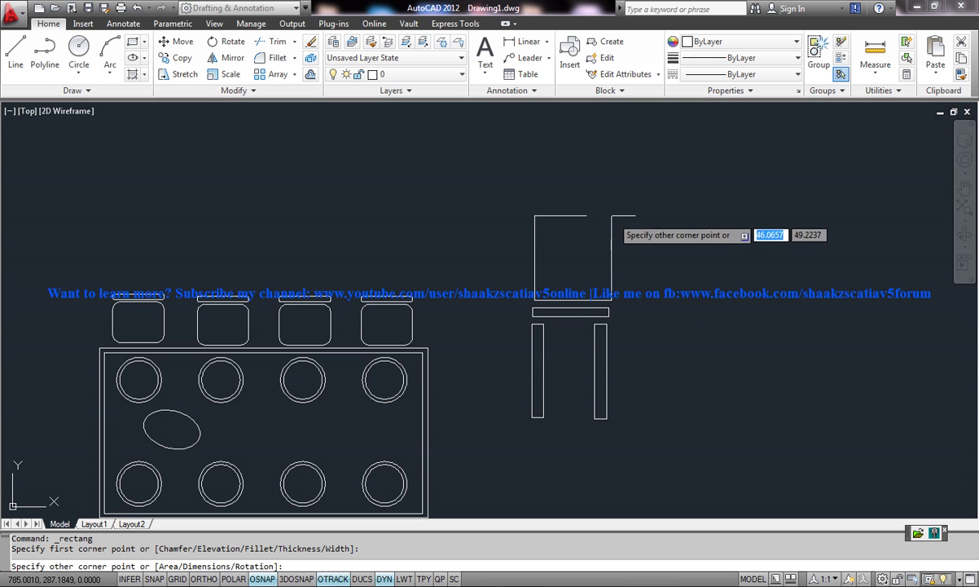
{"action": "left_click", "coordinate": [607, 211]}
{"action": "key", "text": "F8"}
{"action": "middle_click_drag", "start_coordinate": [677, 299], "coordinate": [634, 260]}
{"action": "scroll", "coordinate": [624, 265], "scroll_direction": "up", "scroll_amount": 2}
{"action": "middle_click_drag", "start_coordinate": [554, 265], "coordinate": [569, 245]}
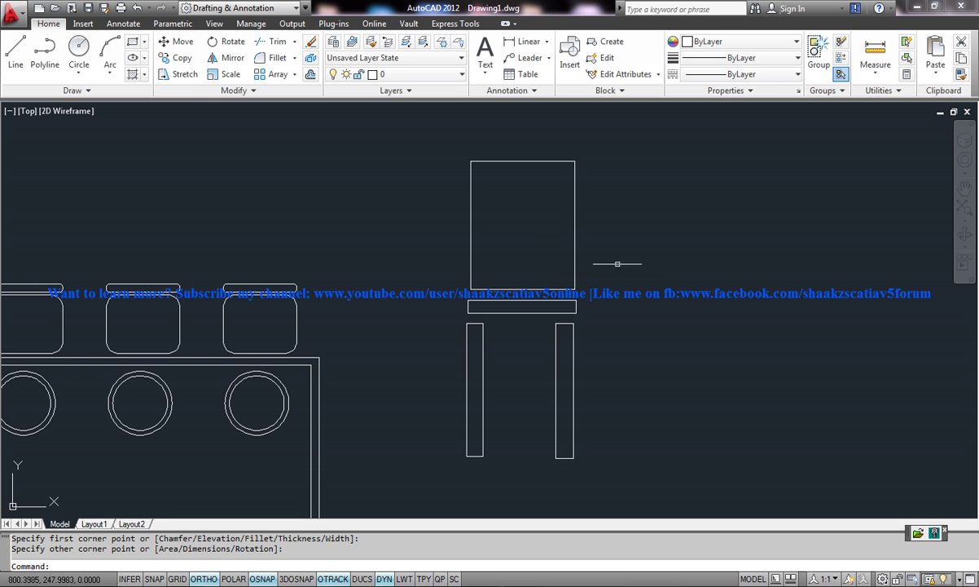
{"action": "scroll", "coordinate": [595, 326], "scroll_direction": "down", "scroll_amount": 2}
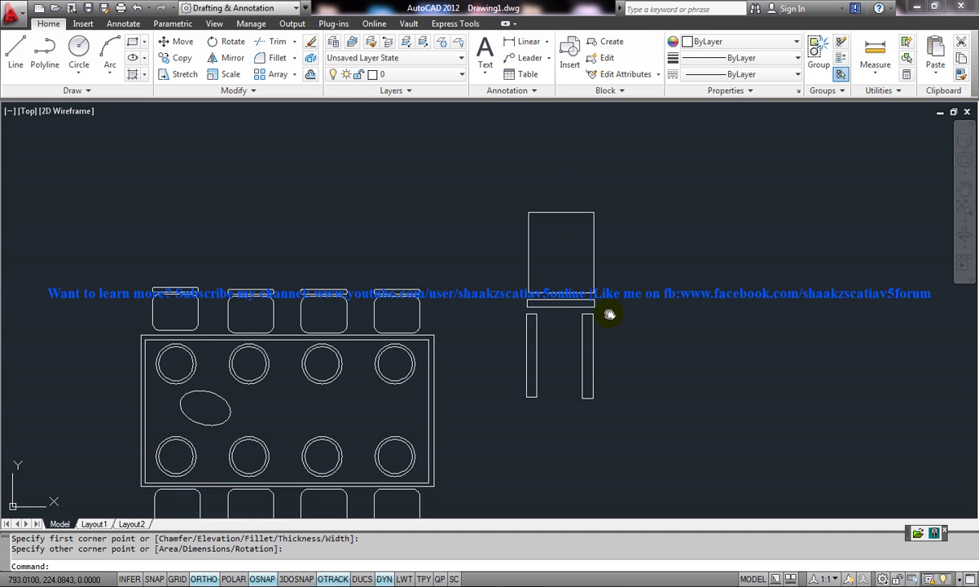
{"action": "scroll", "coordinate": [608, 314], "scroll_direction": "up", "scroll_amount": 1}
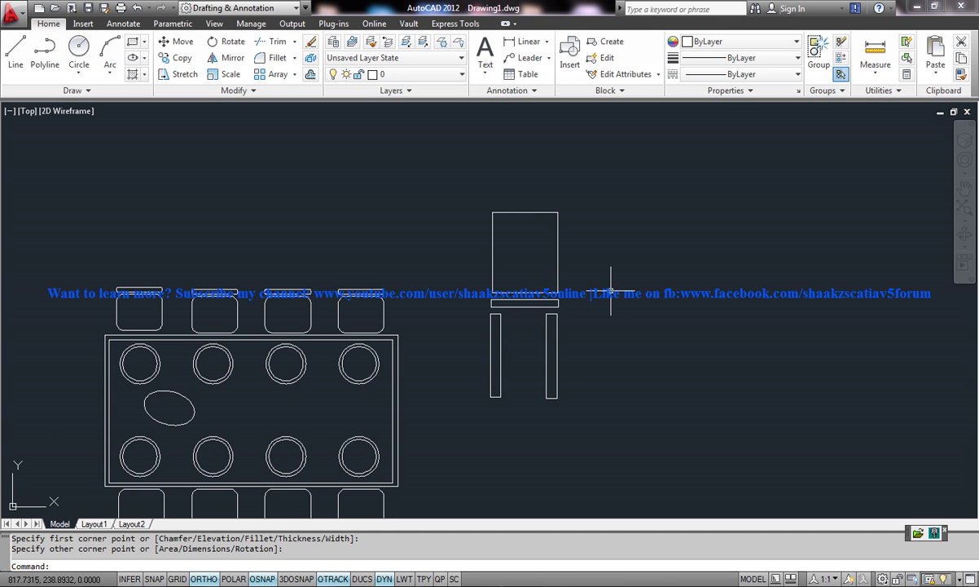
- Start Write Block with Objects as the source and set the base point at the seat rectangle's lower-right corner
{"action": "type", "text": "WBLOCK"}
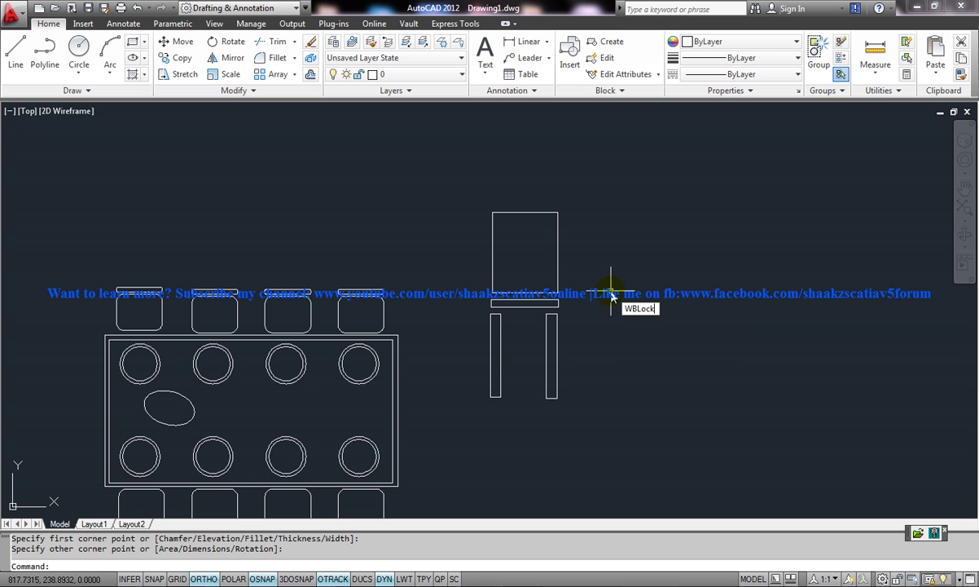
{"action": "key", "text": "Return"}
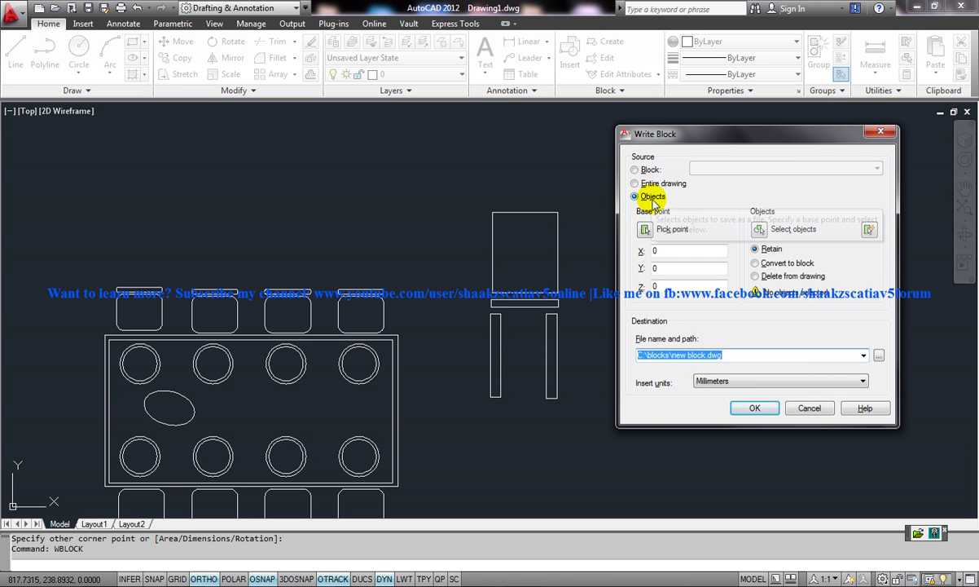
{"action": "left_click", "coordinate": [652, 197]}
{"action": "left_click", "coordinate": [645, 228]}
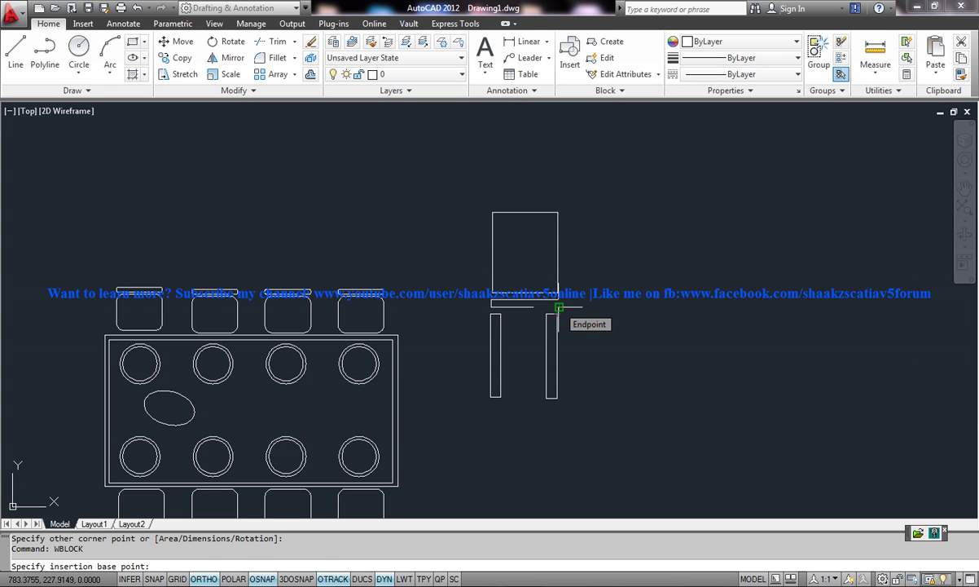
{"action": "left_click", "coordinate": [558, 307]}
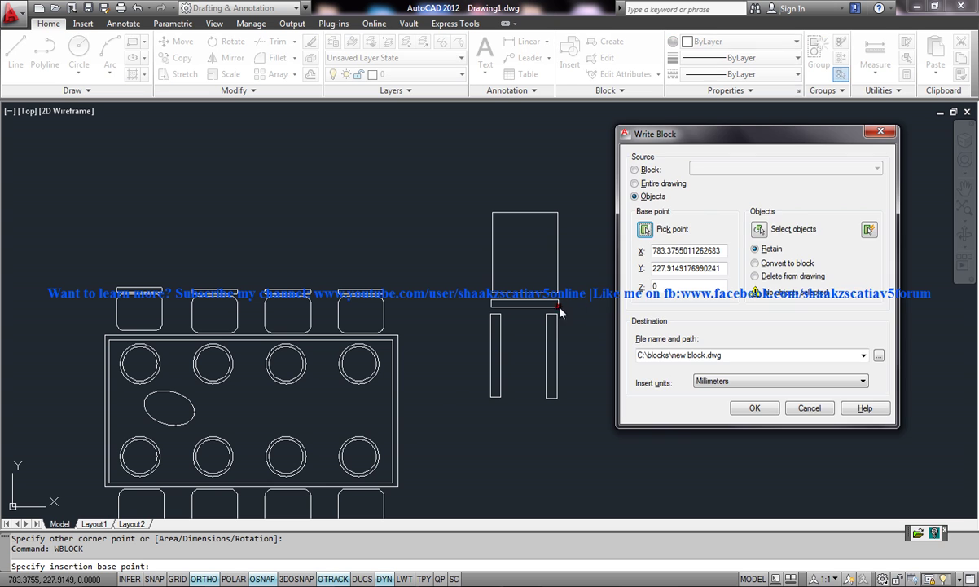
- Select all four rectangles of the front-view chair as the objects to write
{"action": "left_click", "coordinate": [760, 229]}
{"action": "left_click", "coordinate": [595, 464]}
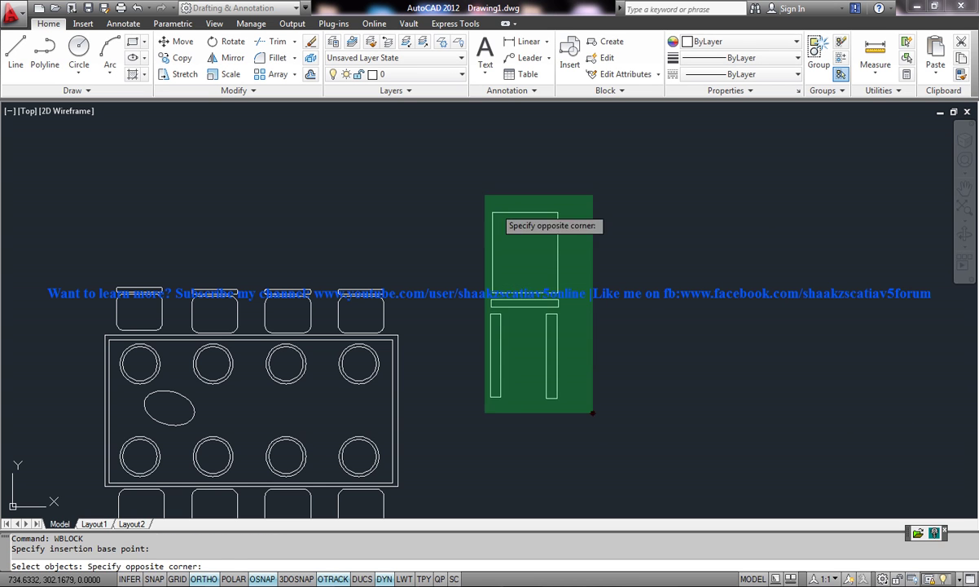
{"action": "left_click", "coordinate": [485, 197]}
{"action": "key", "text": "Return"}
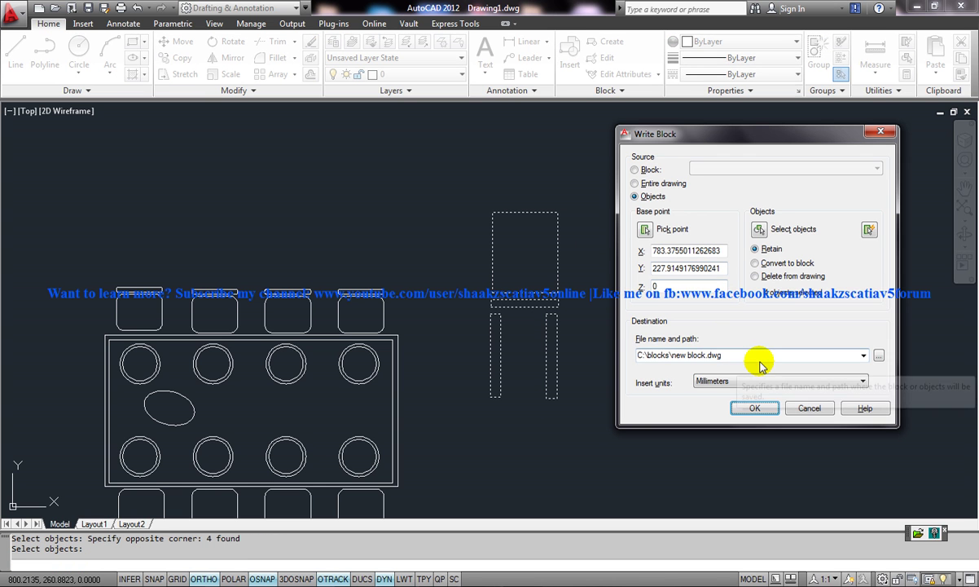
- Write the selected objects to the blocks folder under the file name "front view wblock study"
{"action": "left_click", "coordinate": [879, 356]}
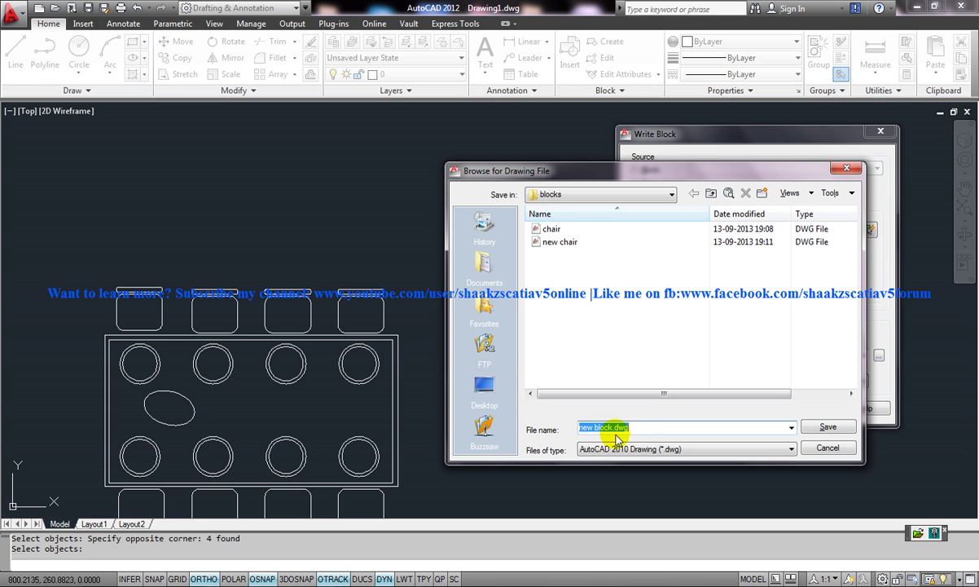
{"action": "type", "text": "front "}
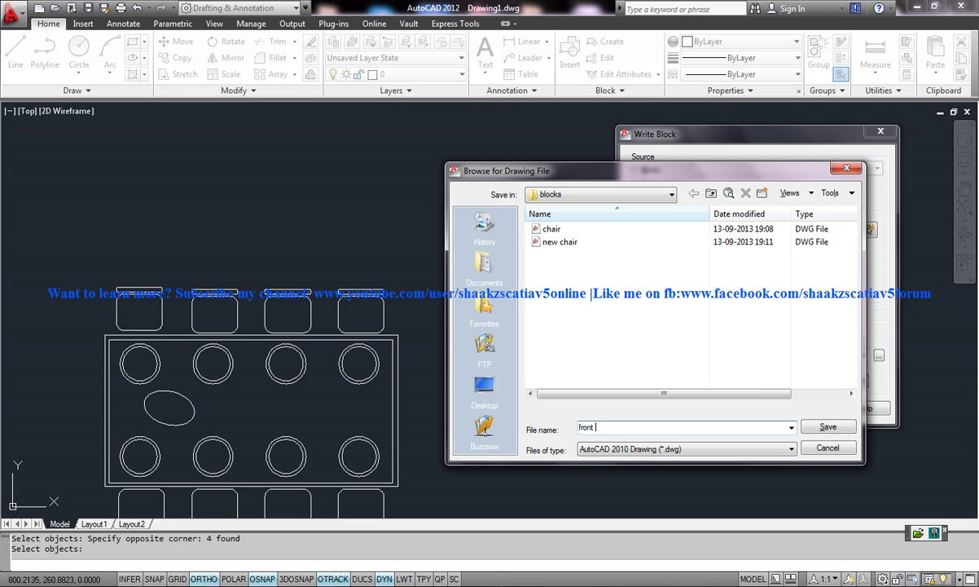
{"action": "type", "text": "view block study"}
{"action": "left_click", "coordinate": [612, 427]}
{"action": "type", "text": "w"}
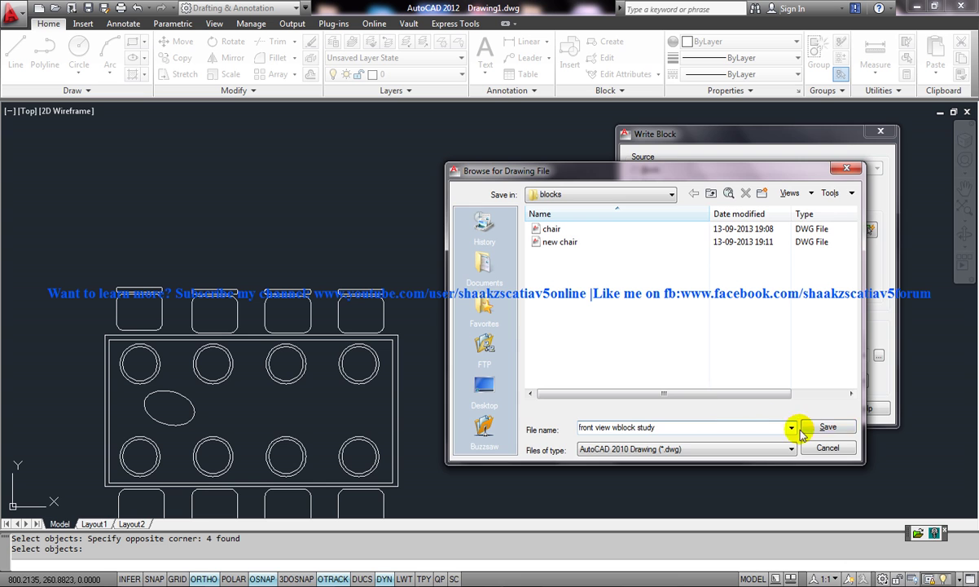
{"action": "left_click", "coordinate": [827, 428]}
{"action": "left_click", "coordinate": [750, 409]}
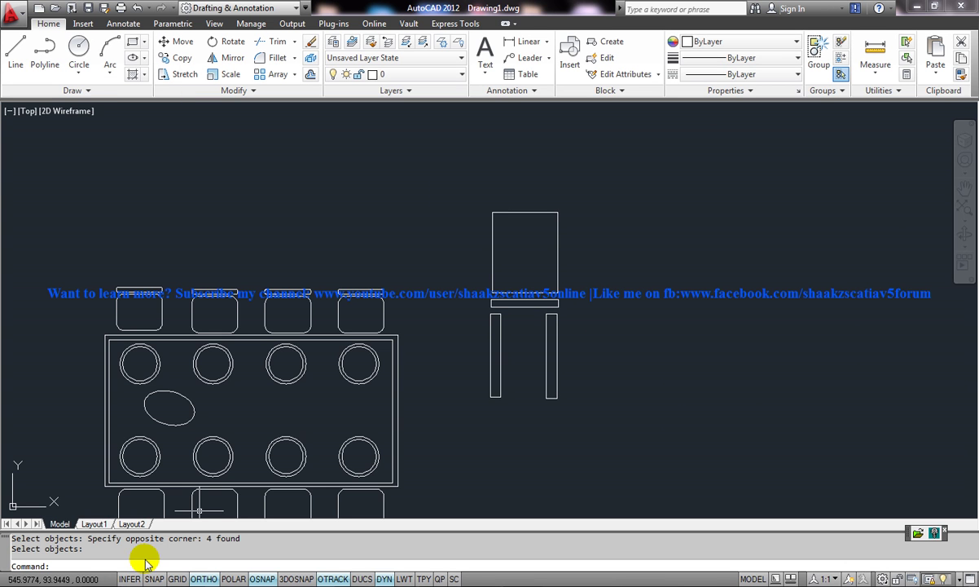
- Open the "front view wblock study" drawing from the blocks folder on Local Disk (C:) and examine the exported chair
{"action": "key", "text": "super+e"}
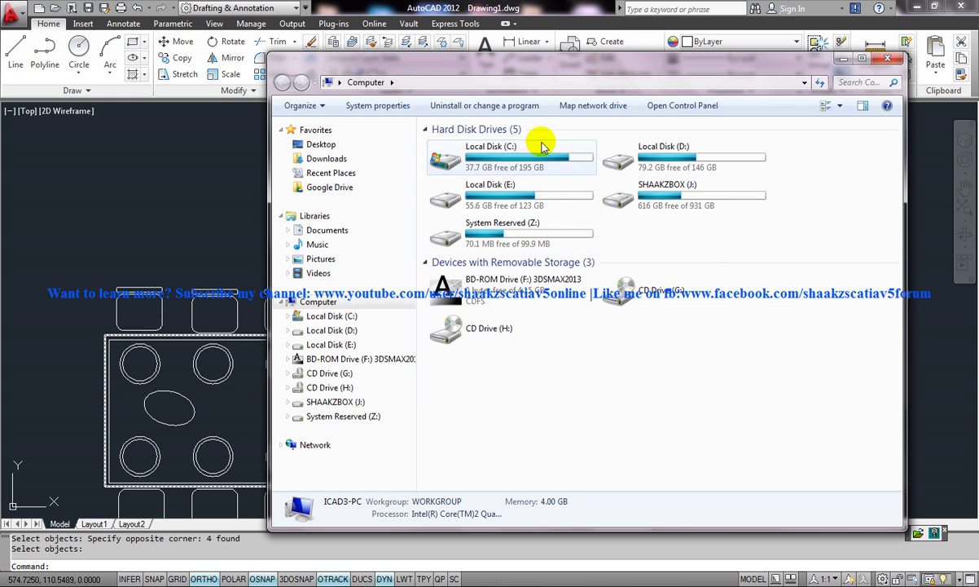
{"action": "double_click", "coordinate": [542, 147]}
{"action": "double_click", "coordinate": [489, 189]}
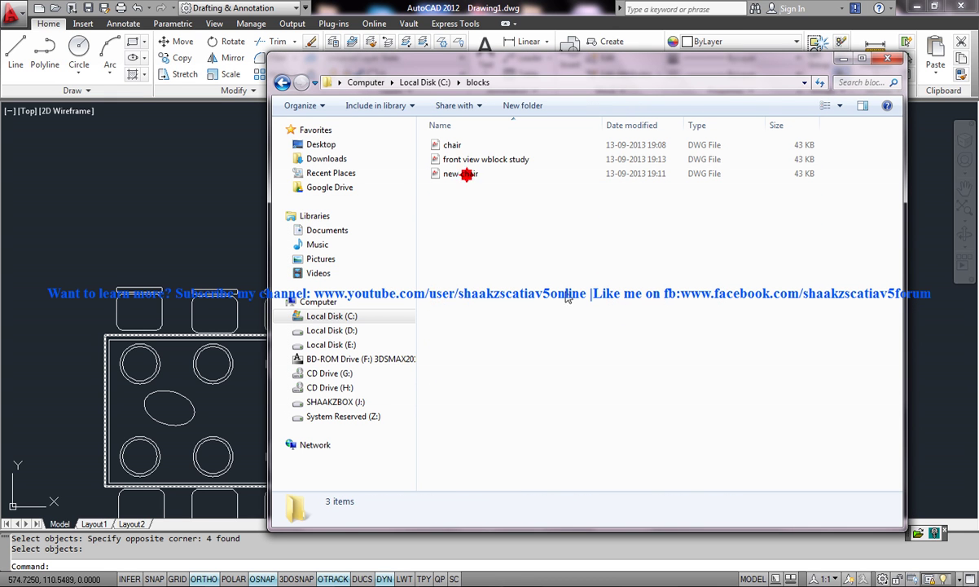
{"action": "left_click", "coordinate": [483, 162]}
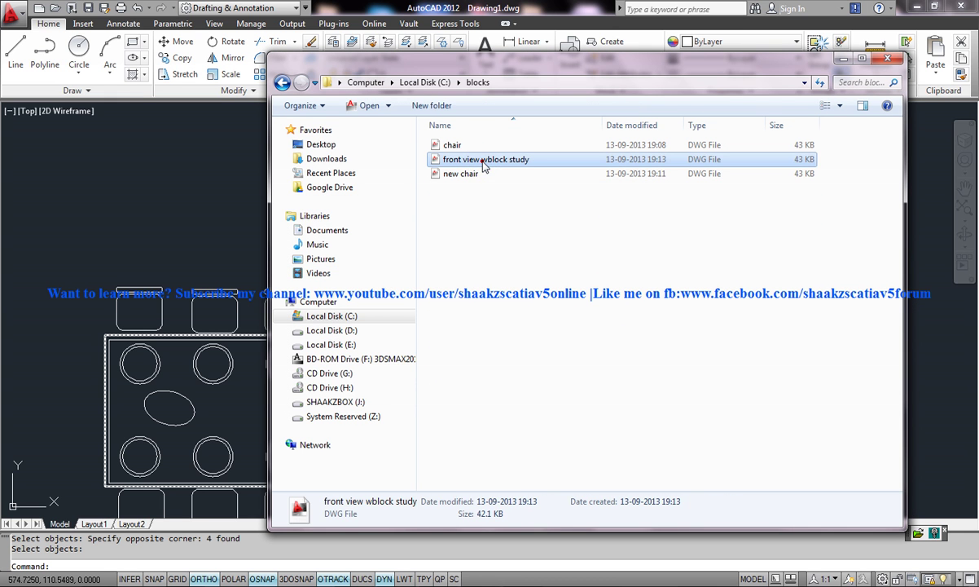
{"action": "left_click", "coordinate": [519, 243]}
{"action": "double_click", "coordinate": [501, 161]}
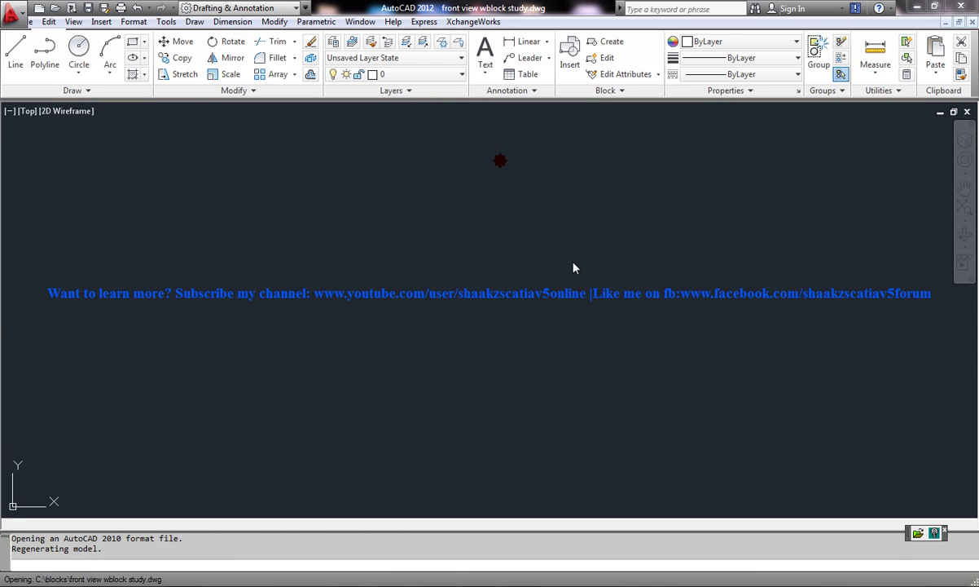
{"action": "middle_click_drag", "start_coordinate": [535, 274], "coordinate": [465, 237]}
{"action": "scroll", "coordinate": [464, 262], "scroll_direction": "up", "scroll_amount": 2}
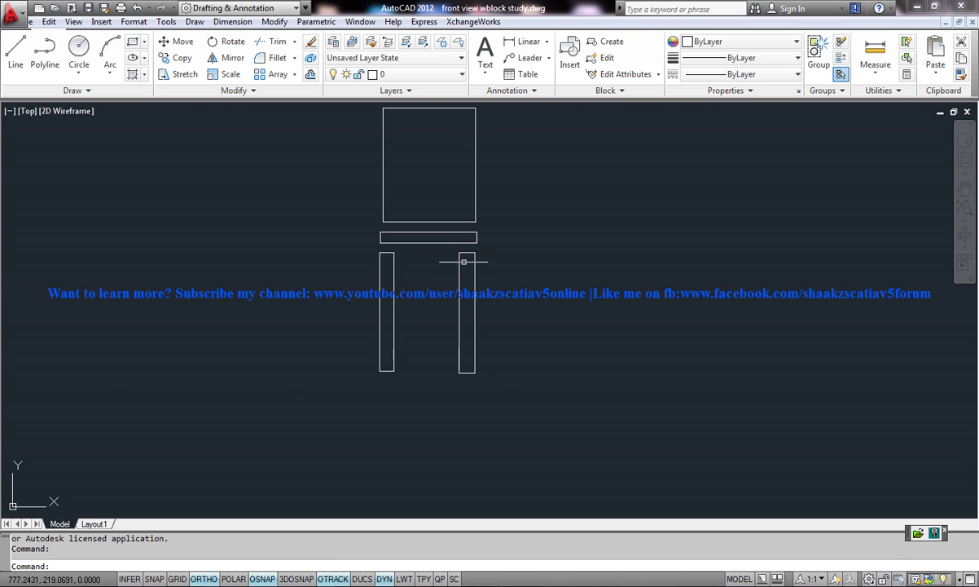
{"action": "double_click", "coordinate": [464, 261]}
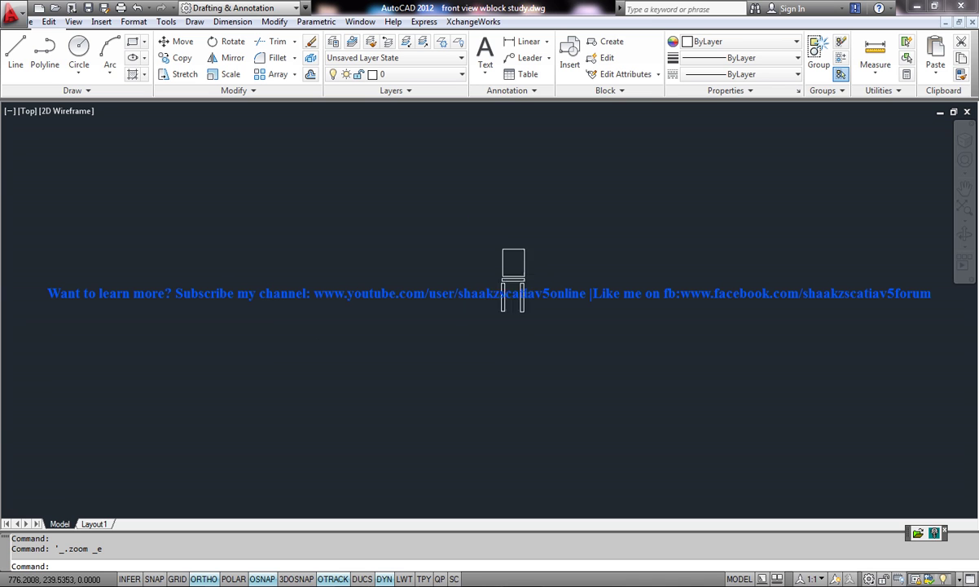
{"action": "scroll", "coordinate": [509, 269], "scroll_direction": "up", "scroll_amount": 5}
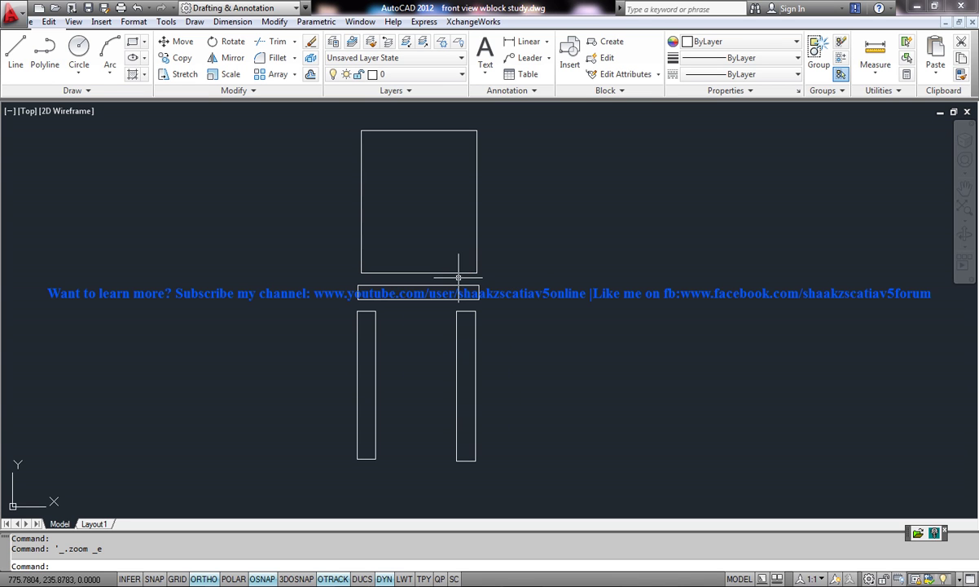
{"action": "middle_click_drag", "start_coordinate": [498, 232], "coordinate": [494, 248]}
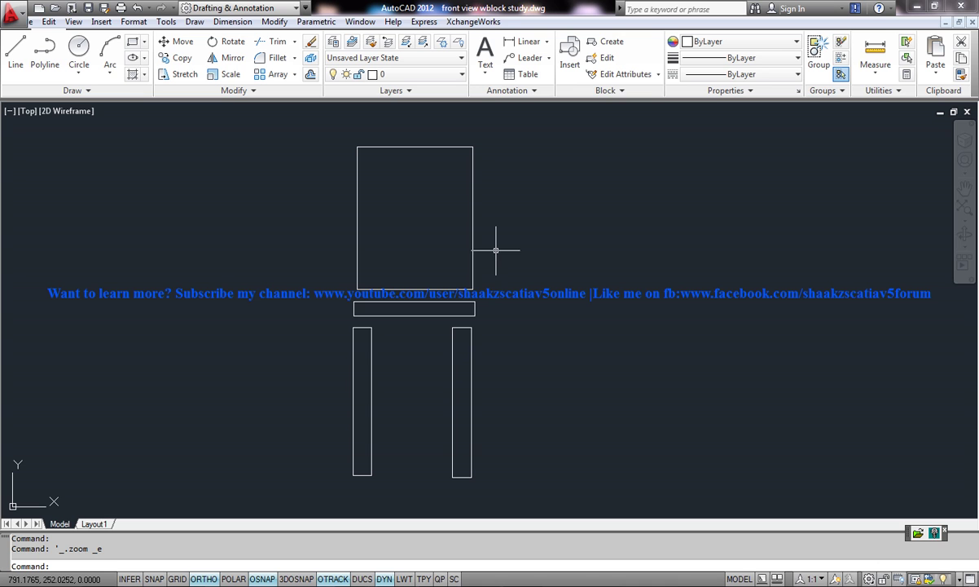
- Return to Drawing1.dwg and look over the two dining table layouts and the front-view chair
{"action": "left_click", "coordinate": [374, 544]}
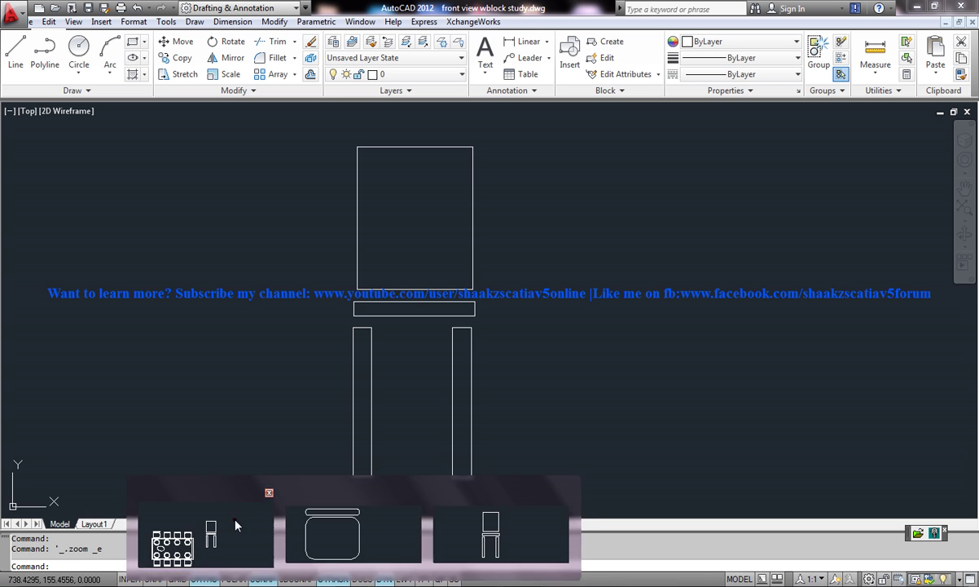
{"action": "left_click", "coordinate": [204, 544]}
{"action": "scroll", "coordinate": [448, 306], "scroll_direction": "up", "scroll_amount": 3}
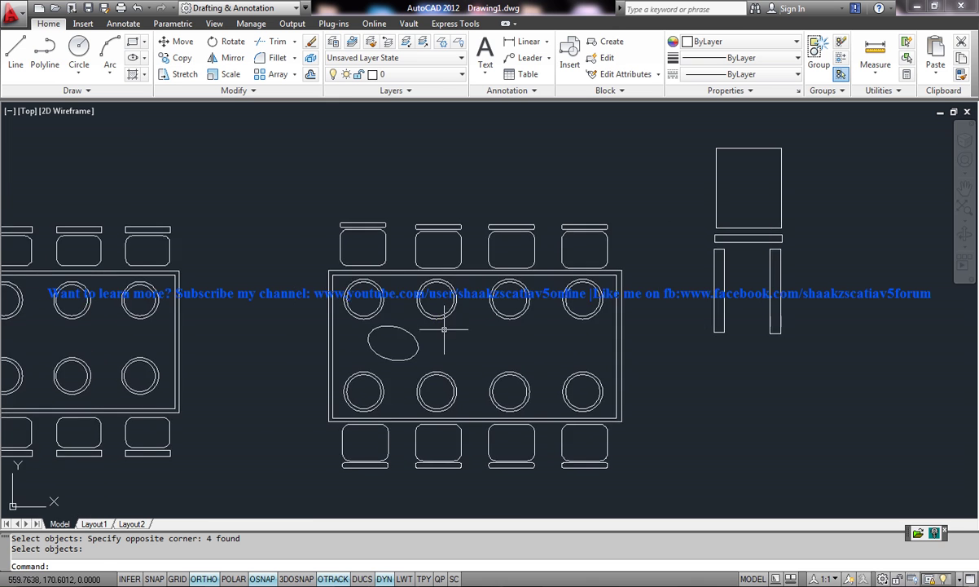
{"action": "scroll", "coordinate": [445, 330], "scroll_direction": "down", "scroll_amount": 2}
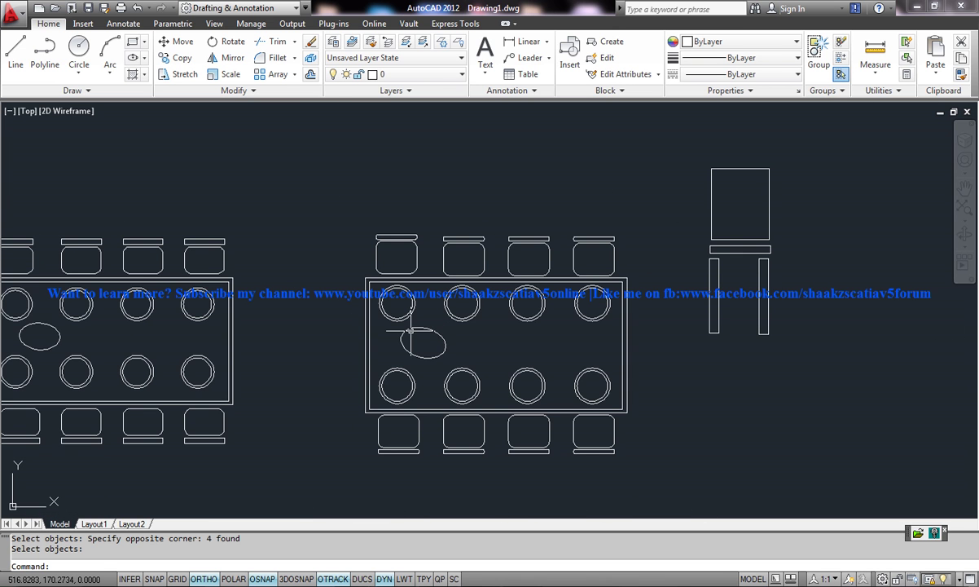
{"action": "middle_click_drag", "start_coordinate": [388, 339], "coordinate": [466, 337]}
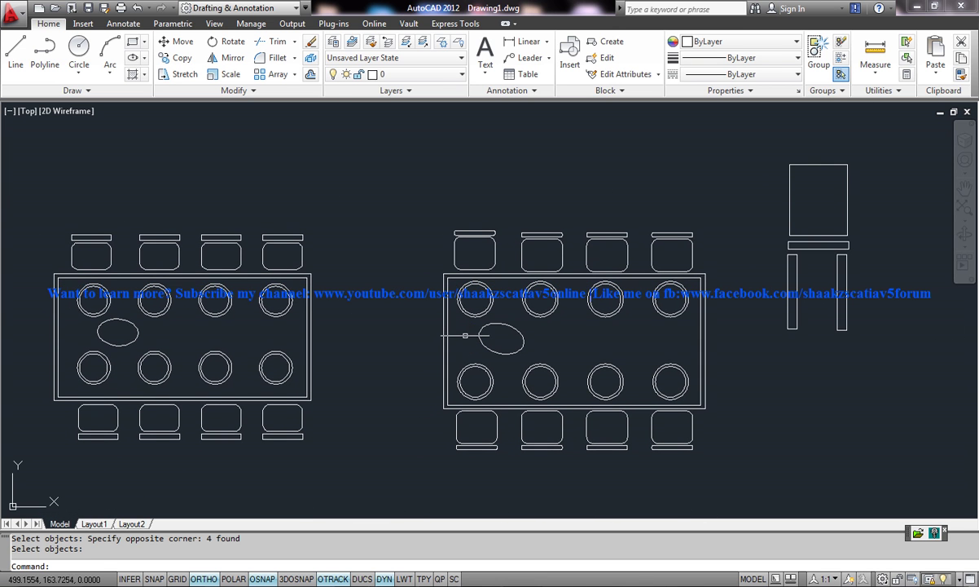
{"action": "middle_click", "coordinate": [465, 331]}
{"action": "middle_click", "coordinate": [465, 331]}
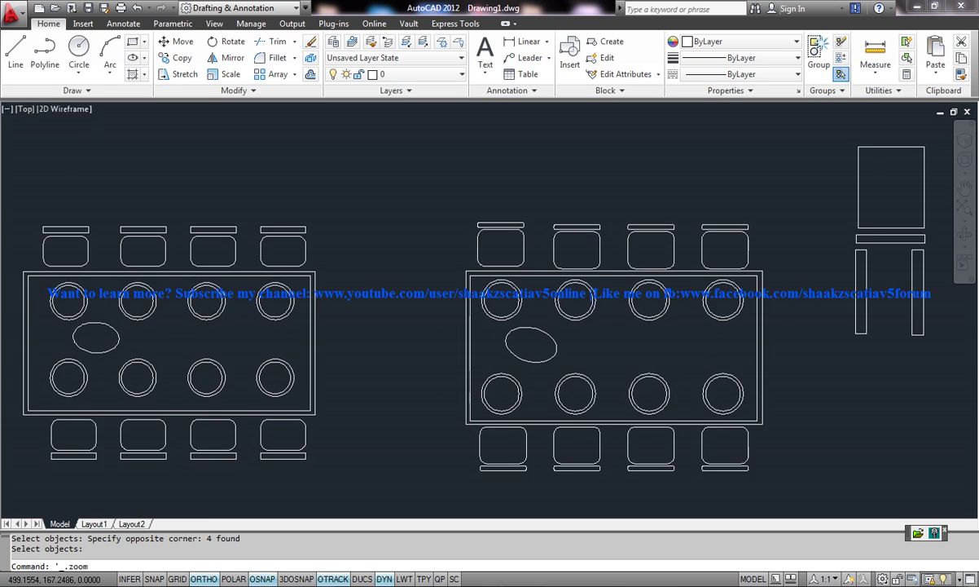